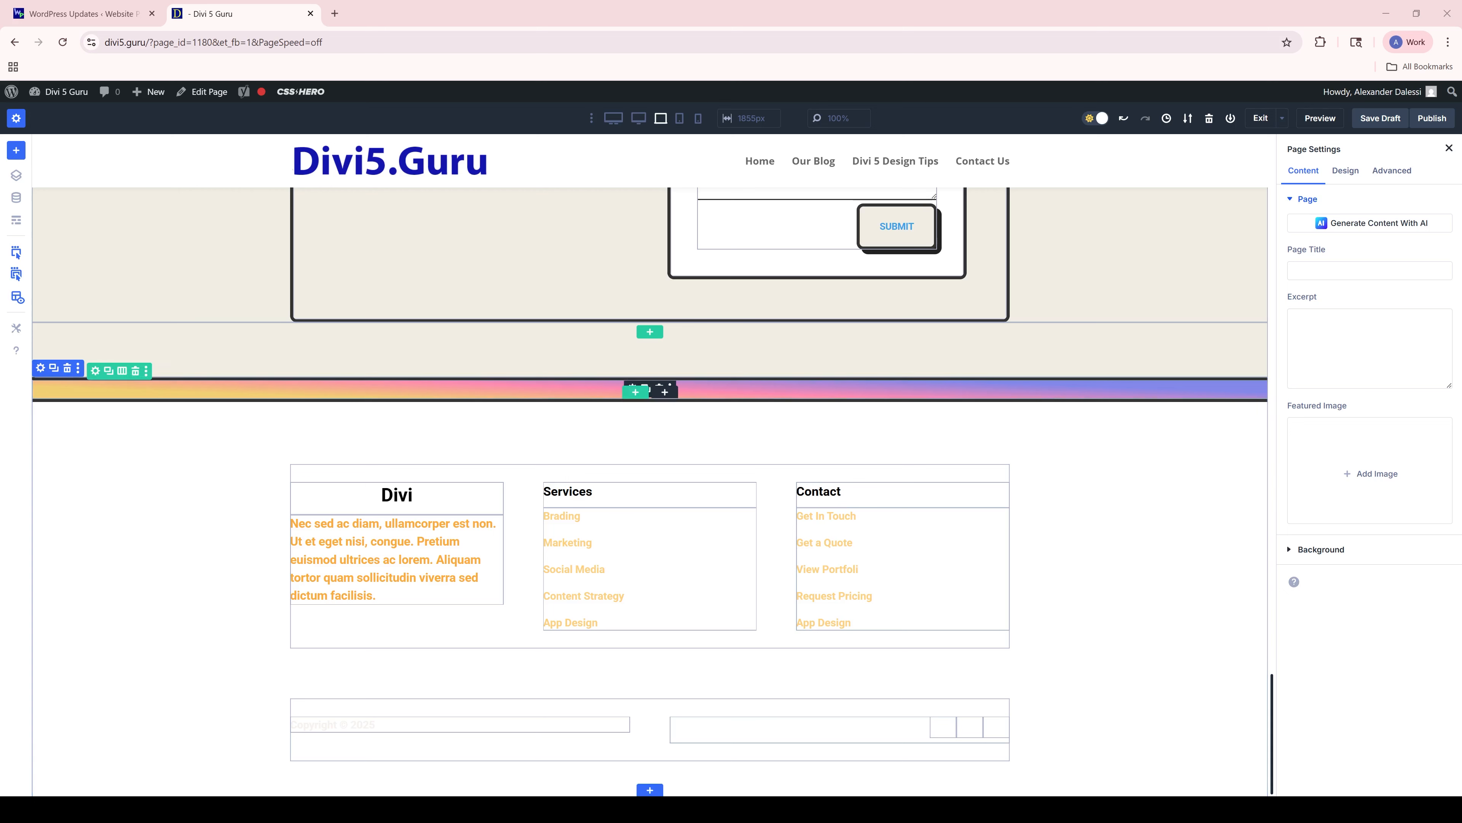
Delete the empty section below the contact form and insert a regular section with a one-column row in its place.
left_click(105, 324)
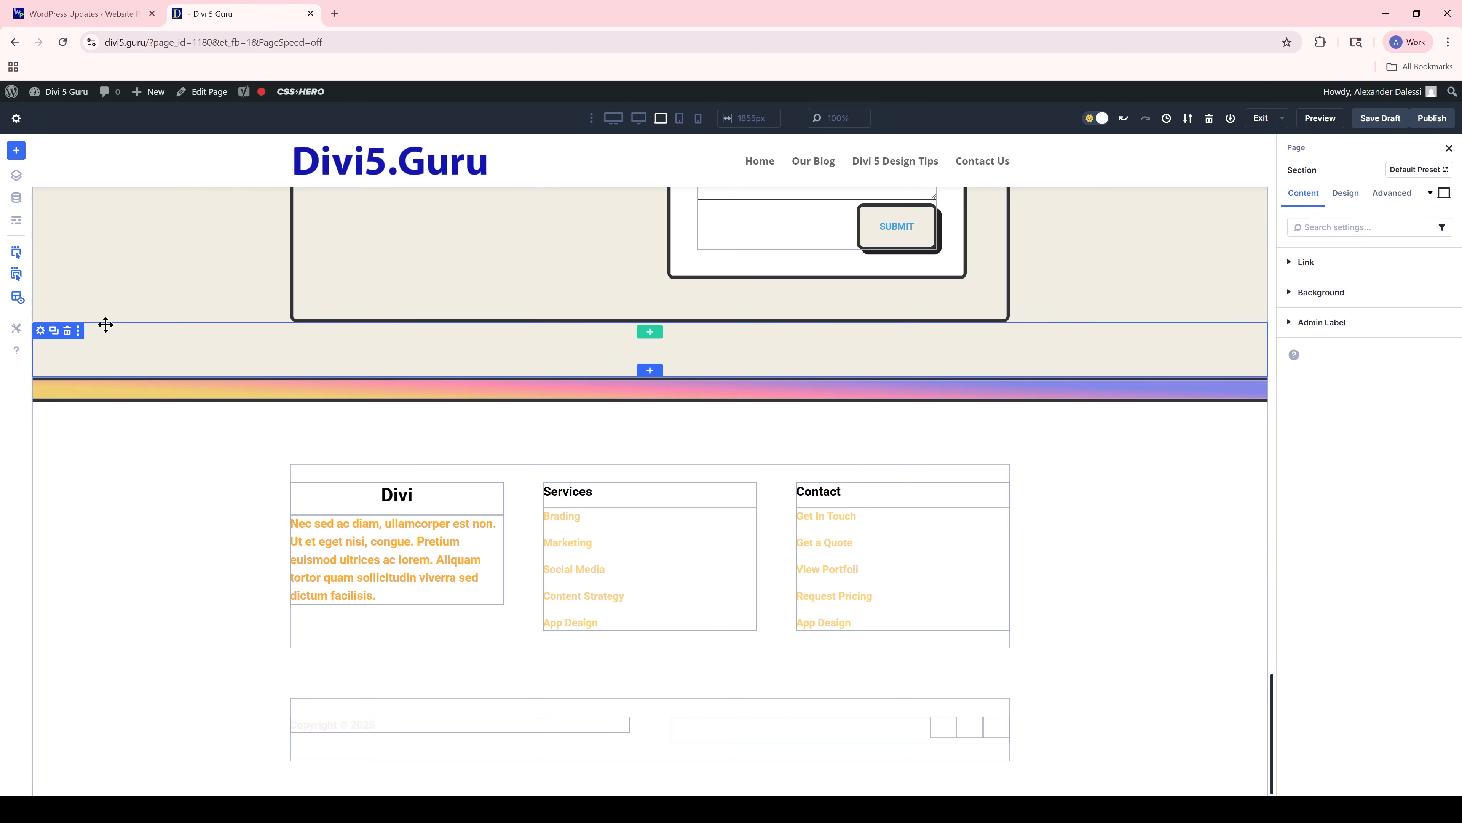
left_click(67, 330)
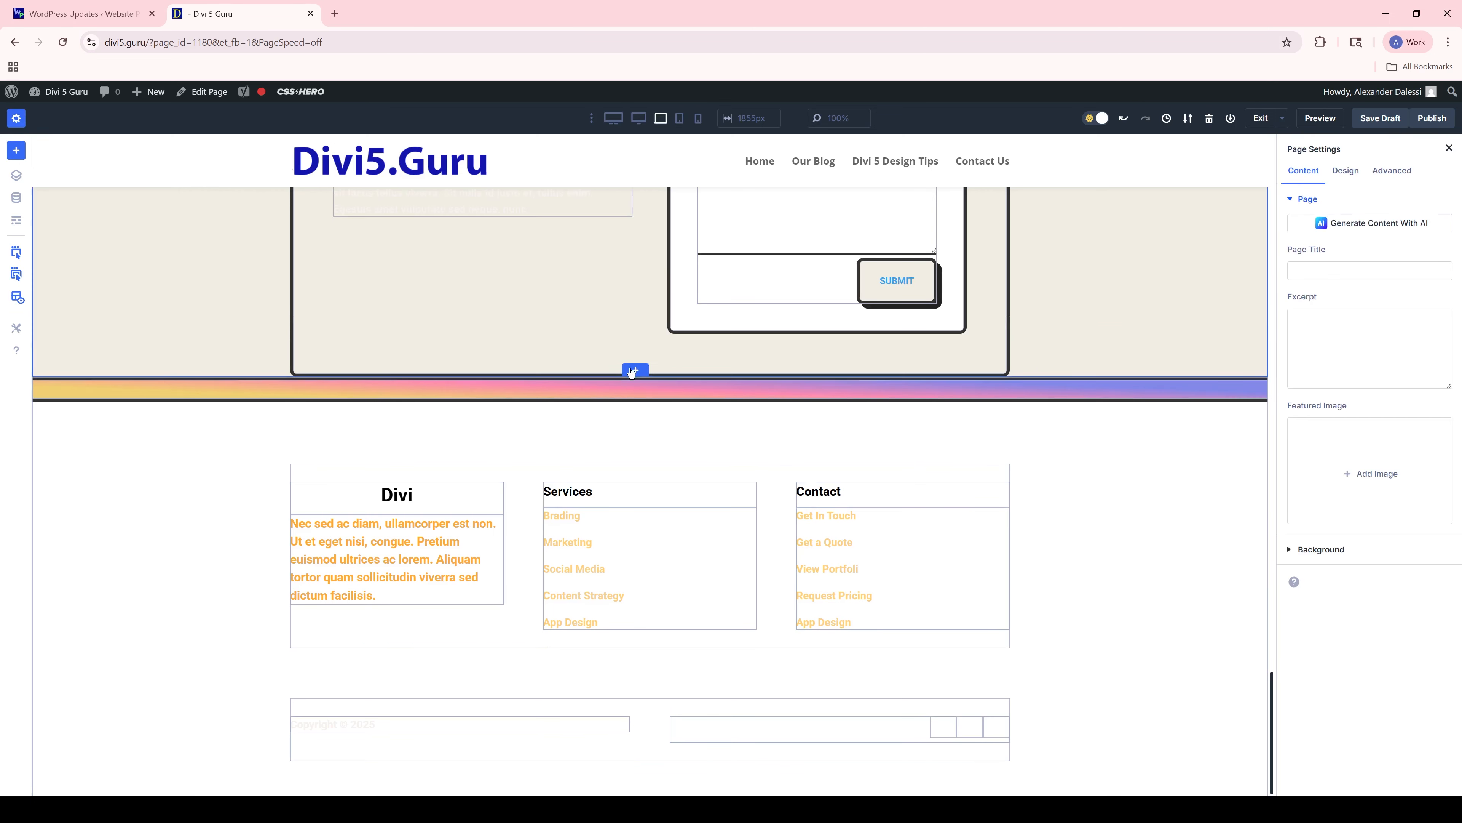
left_click(634, 370)
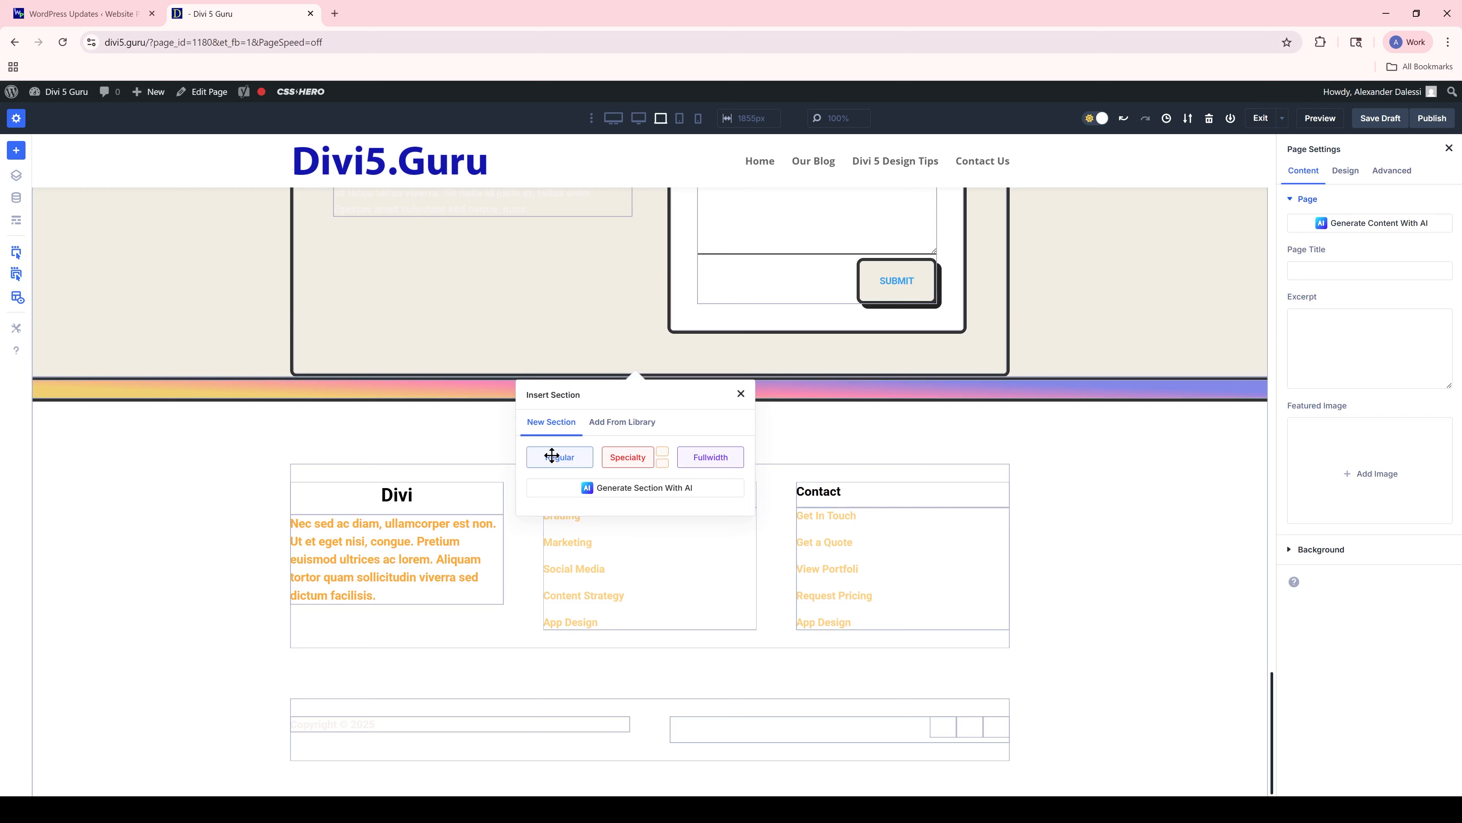
left_click(552, 455)
left_click(546, 509)
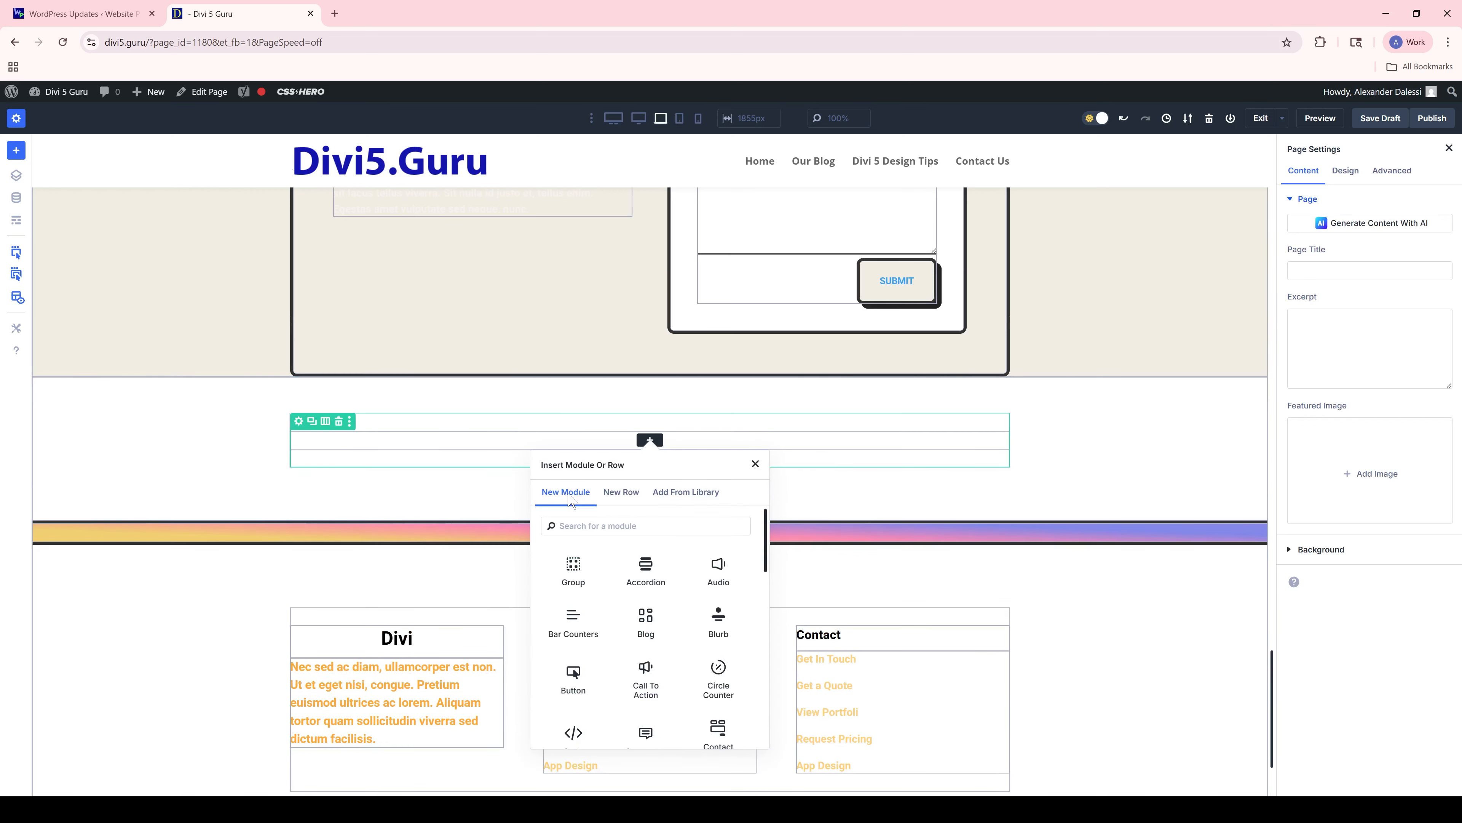
Add a Group module to the new row containing an Image module that uses the Flash Sale picture Sale-Image-1920-x-1080-px-png.avif.
scroll(761, 547, "down", 1)
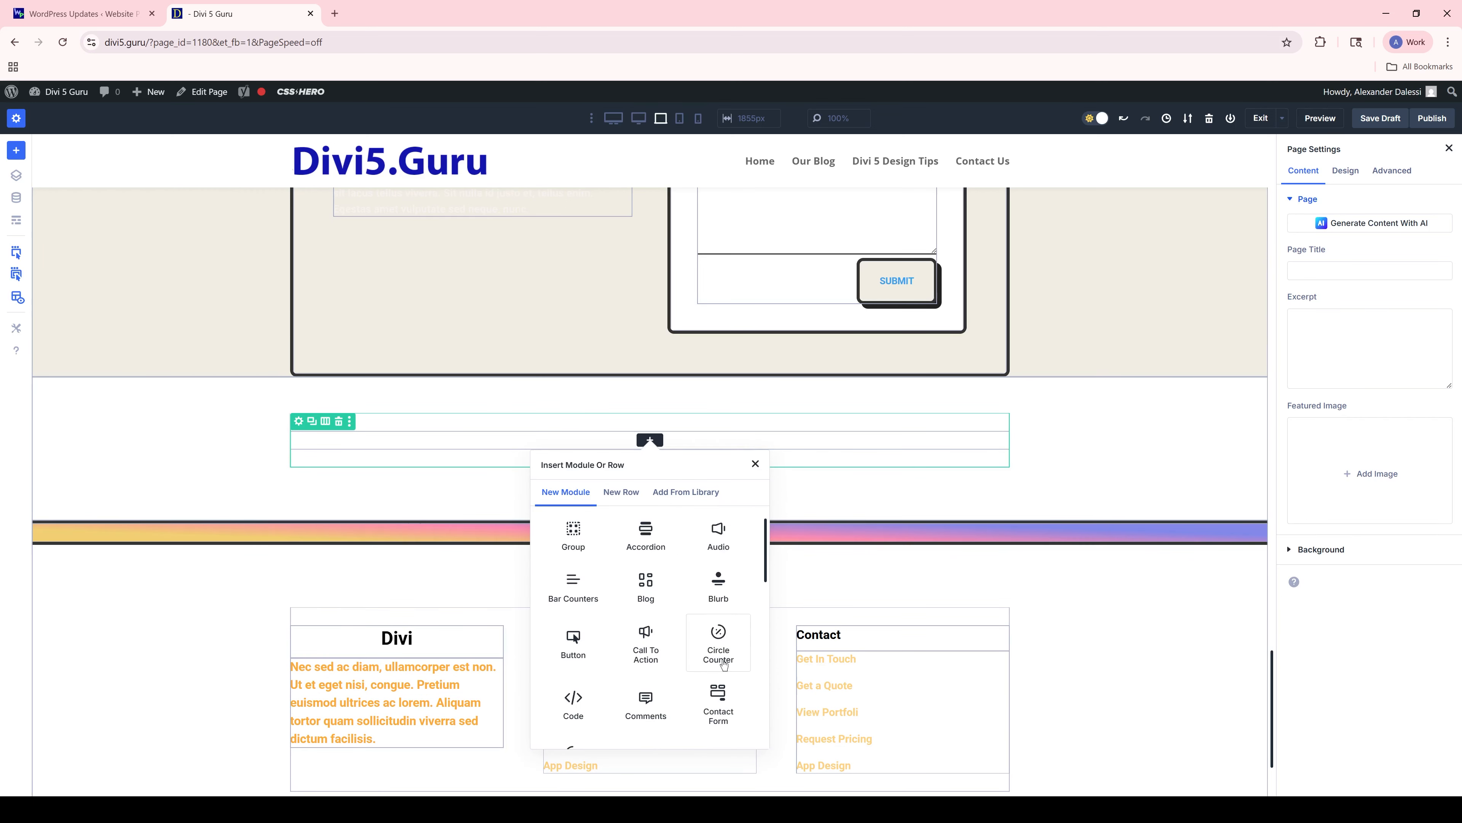
left_click(576, 539)
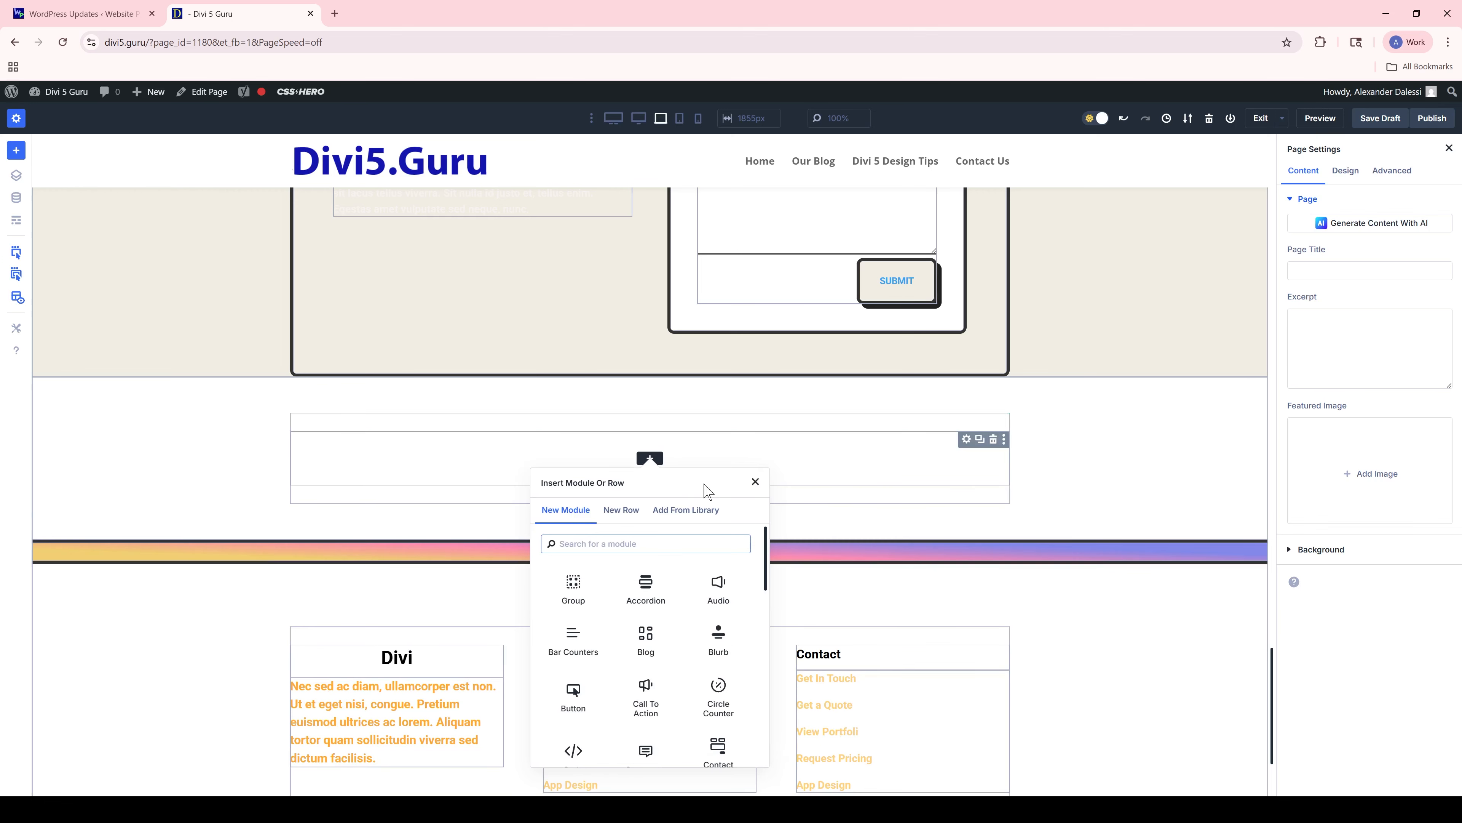
scroll(648, 619, "down", 4)
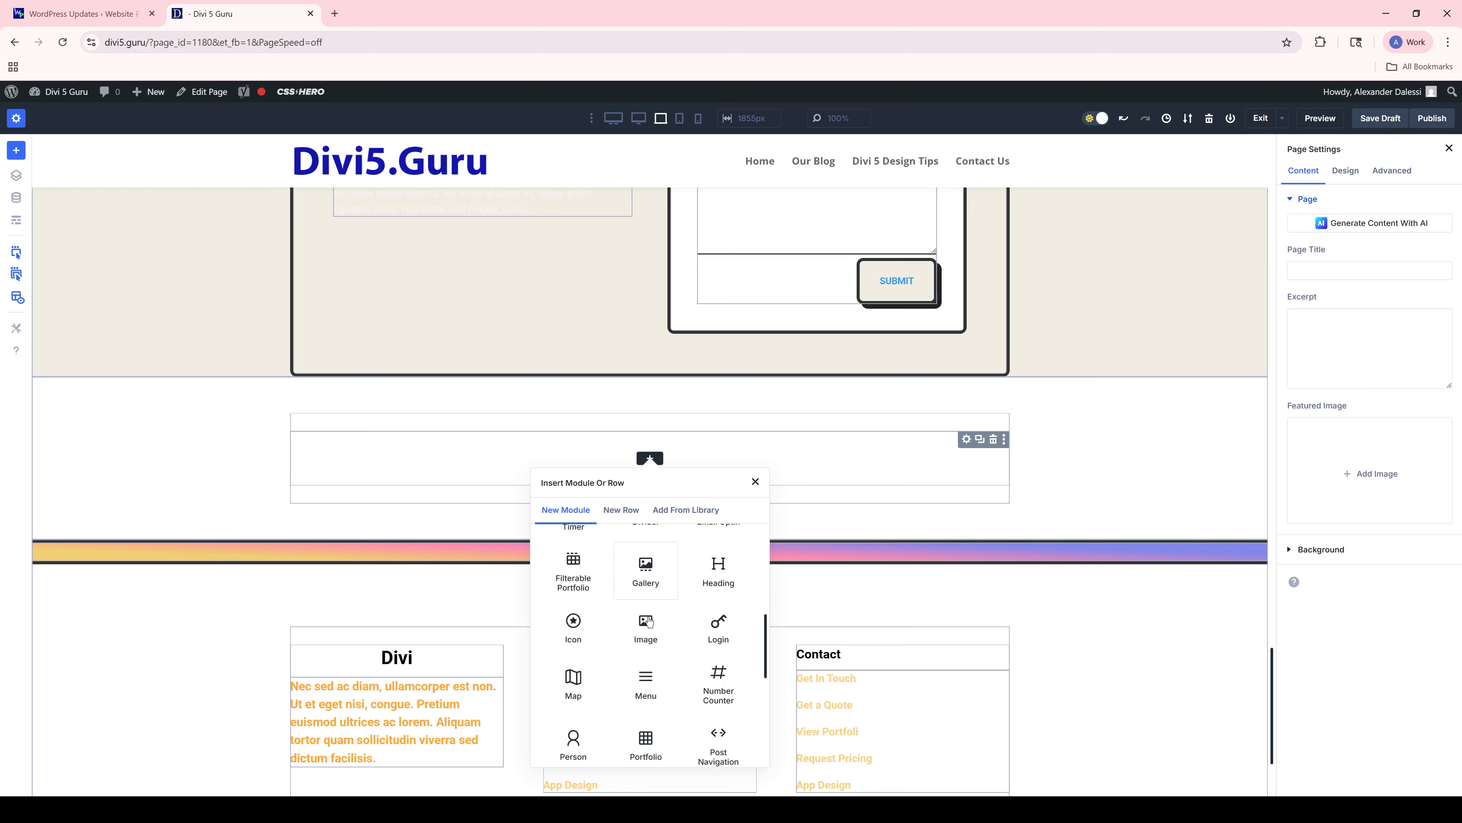
left_click(645, 622)
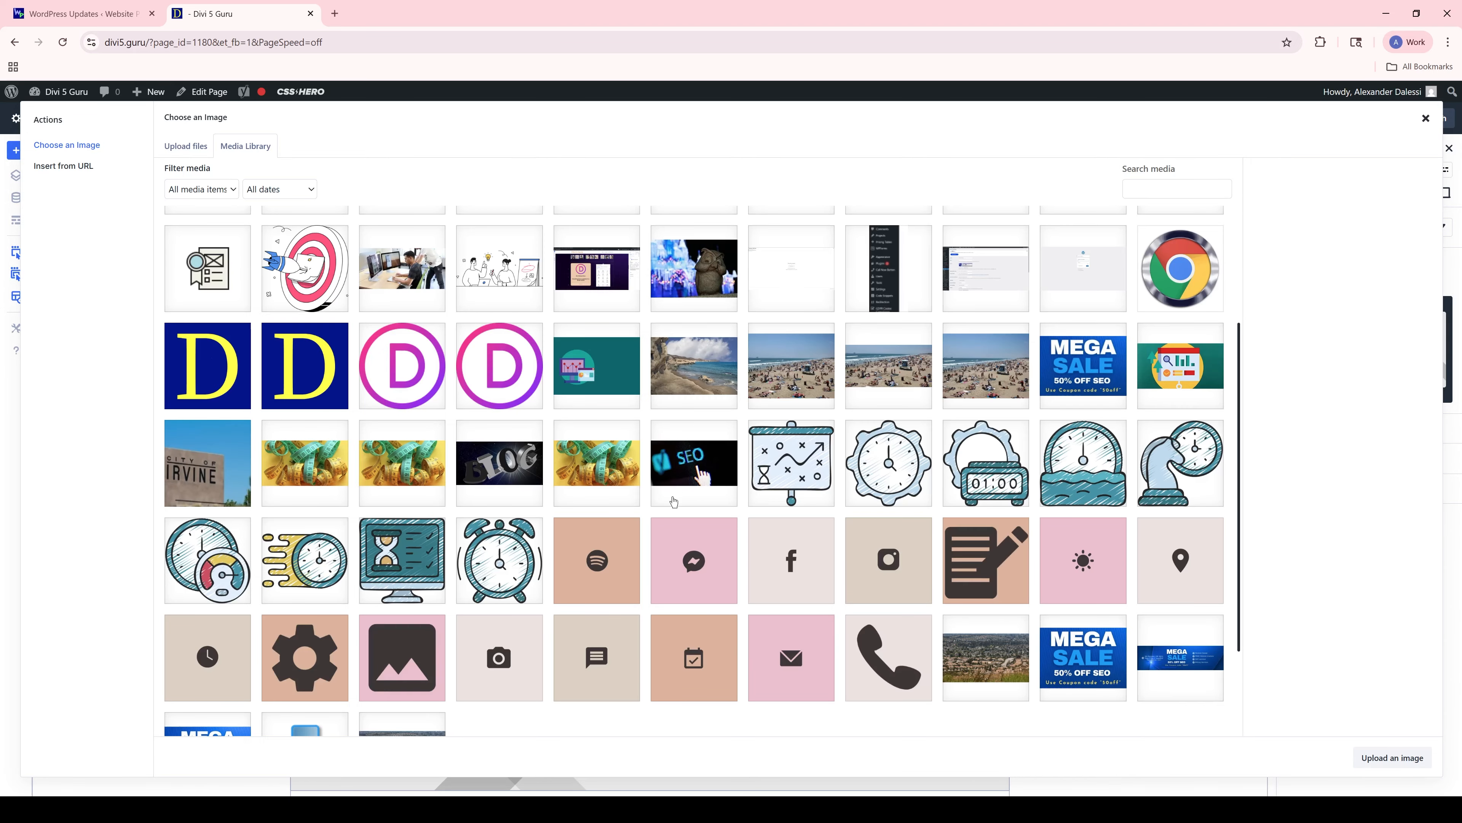
scroll(976, 528, "down", 5)
left_click(976, 528)
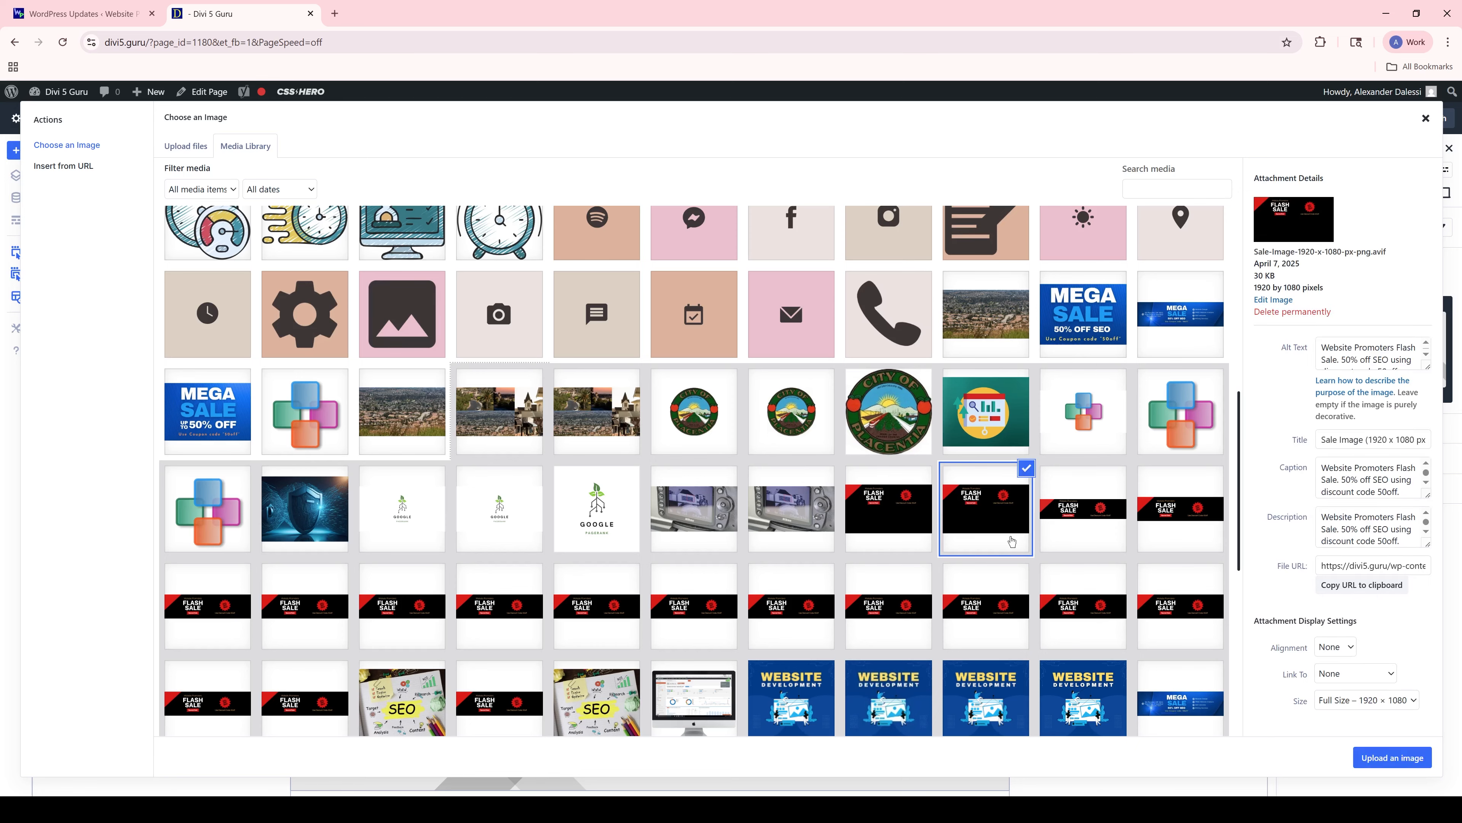
left_click(1393, 757)
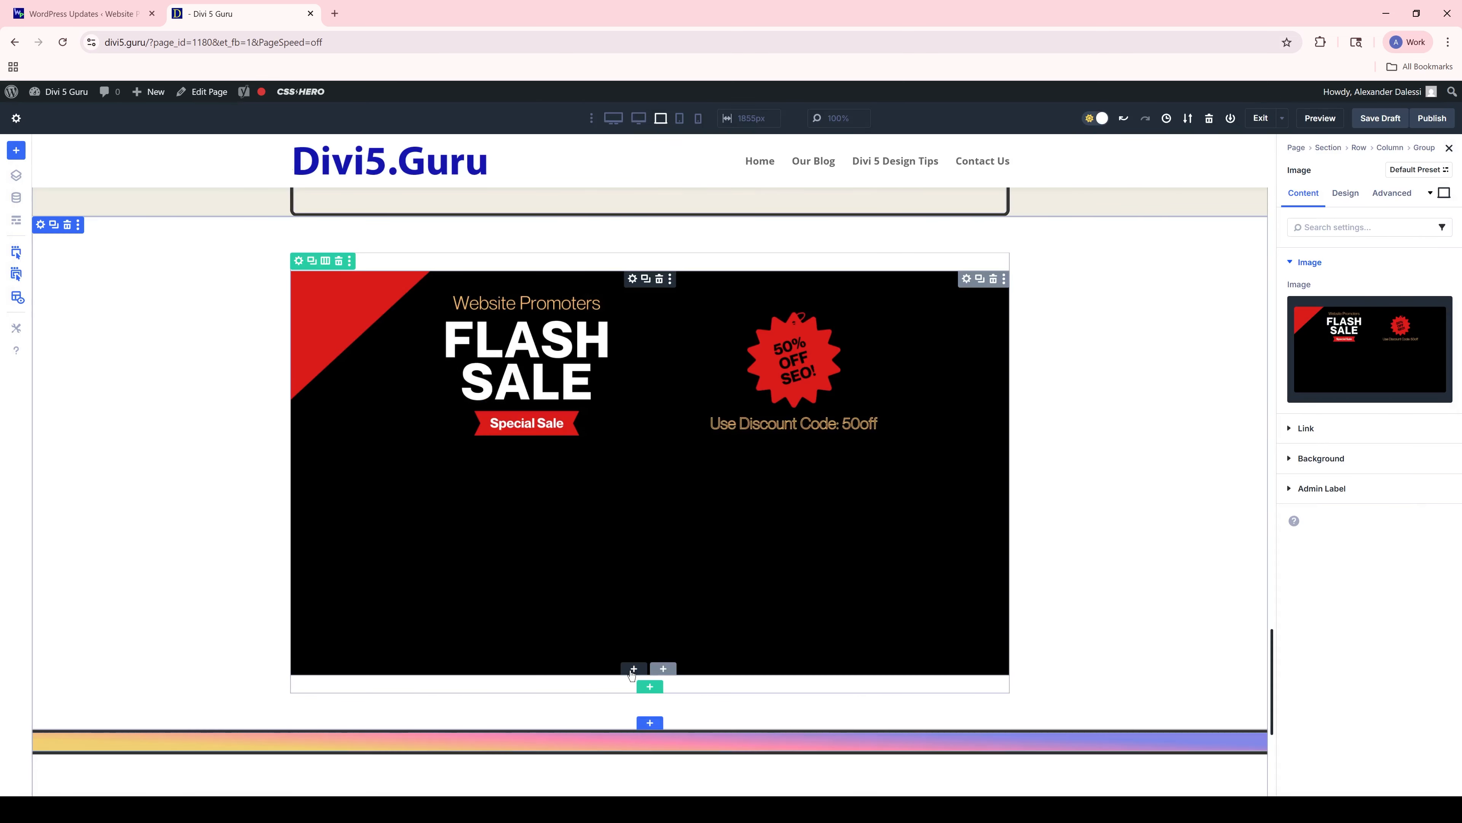
Add a Text module below the Flash Sale image inside the group and clear its placeholder text.
left_click(633, 669)
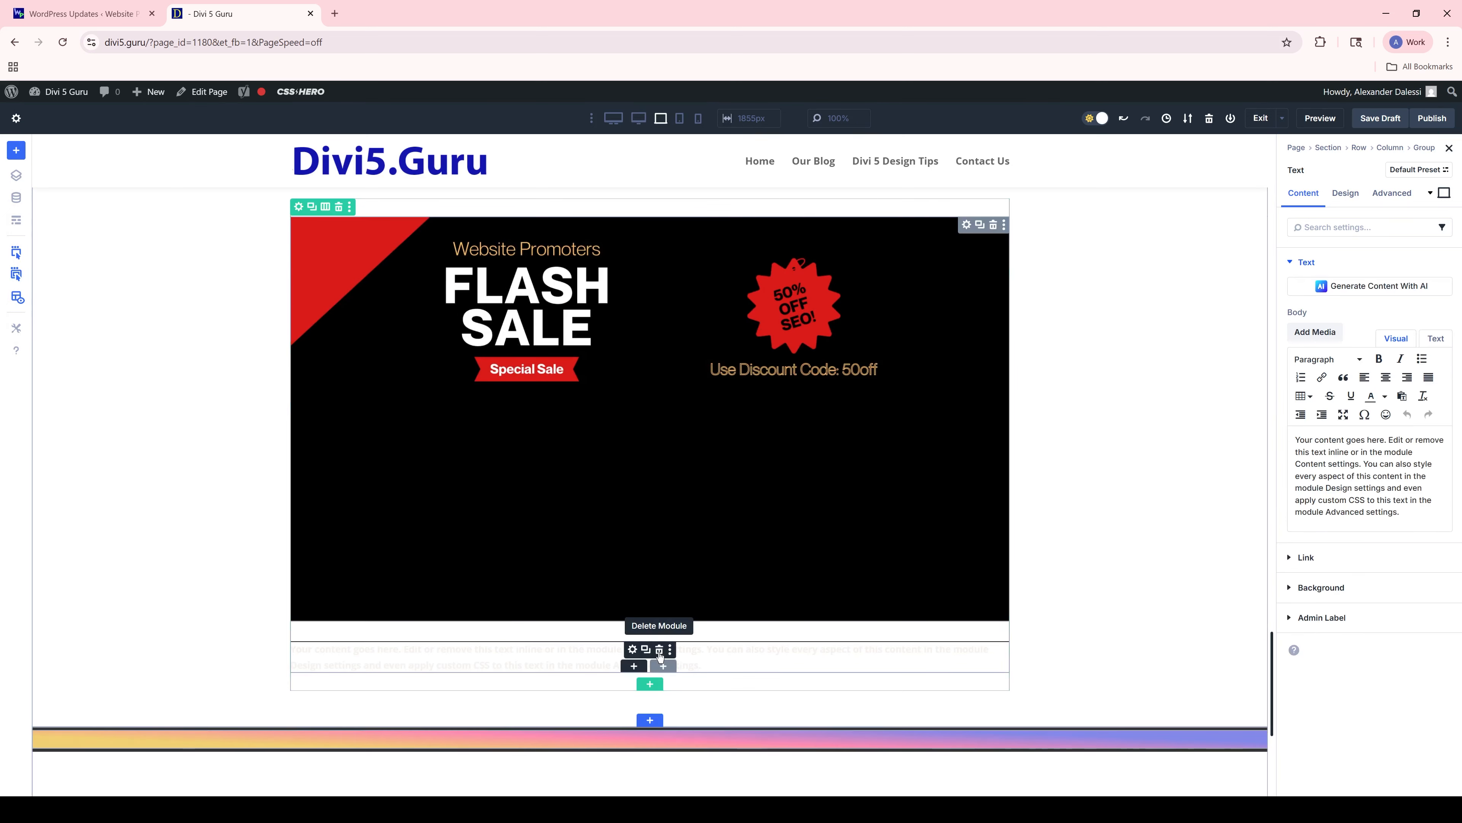
left_click(660, 650)
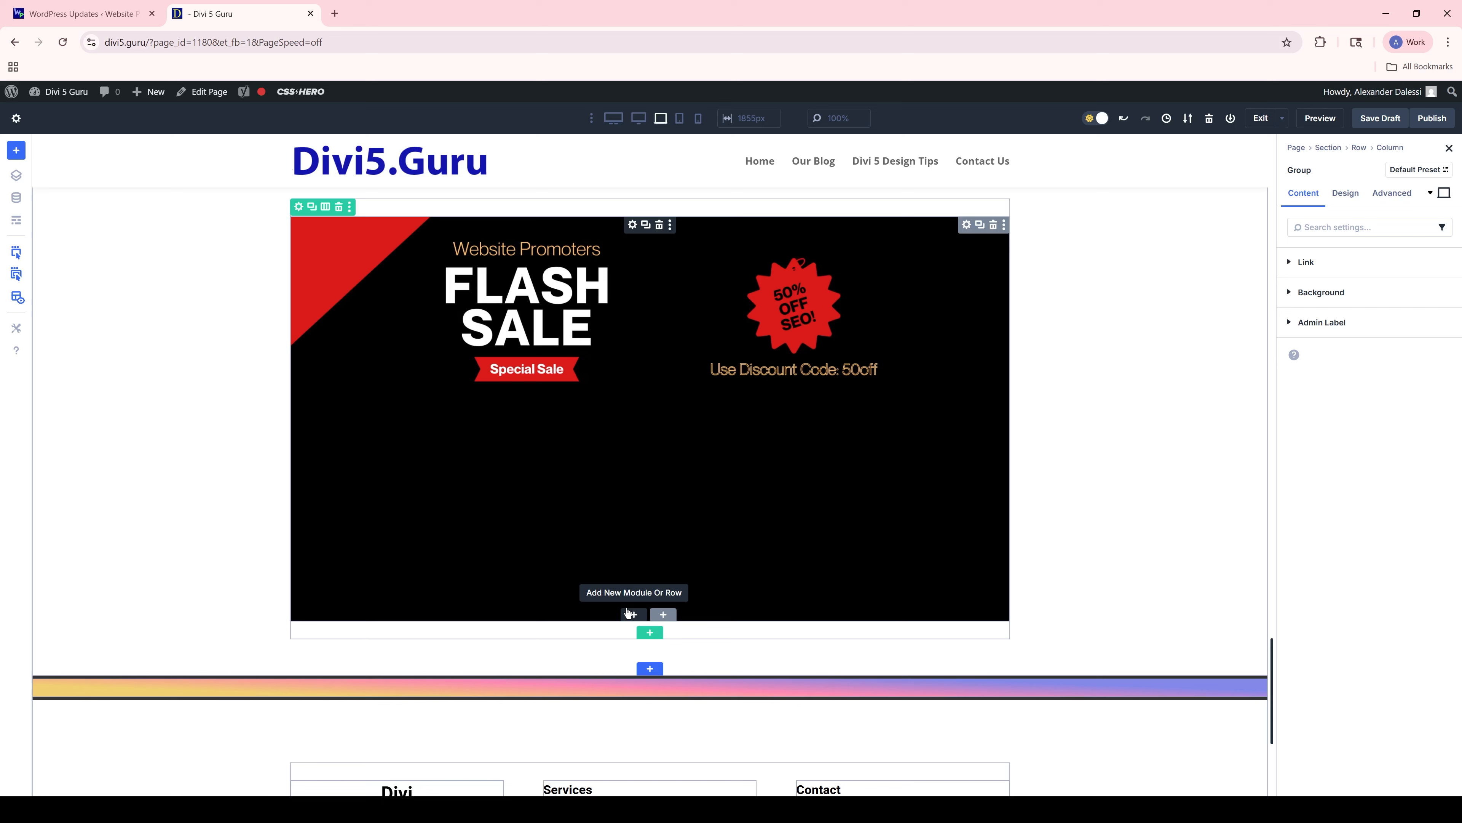
left_click(630, 614)
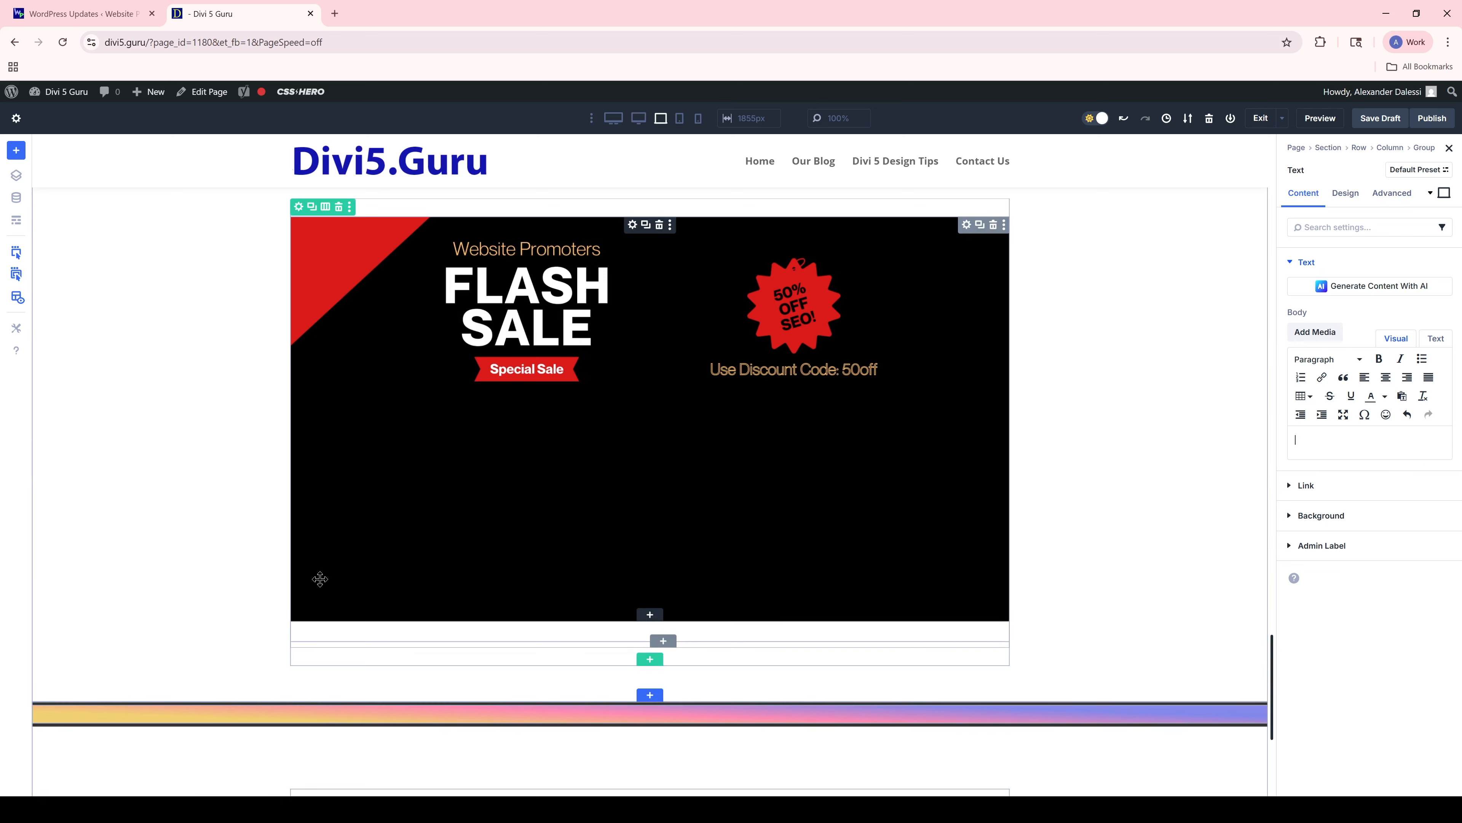
Remove the top and bottom padding of the row that holds the Flash Sale image.
left_click(323, 631)
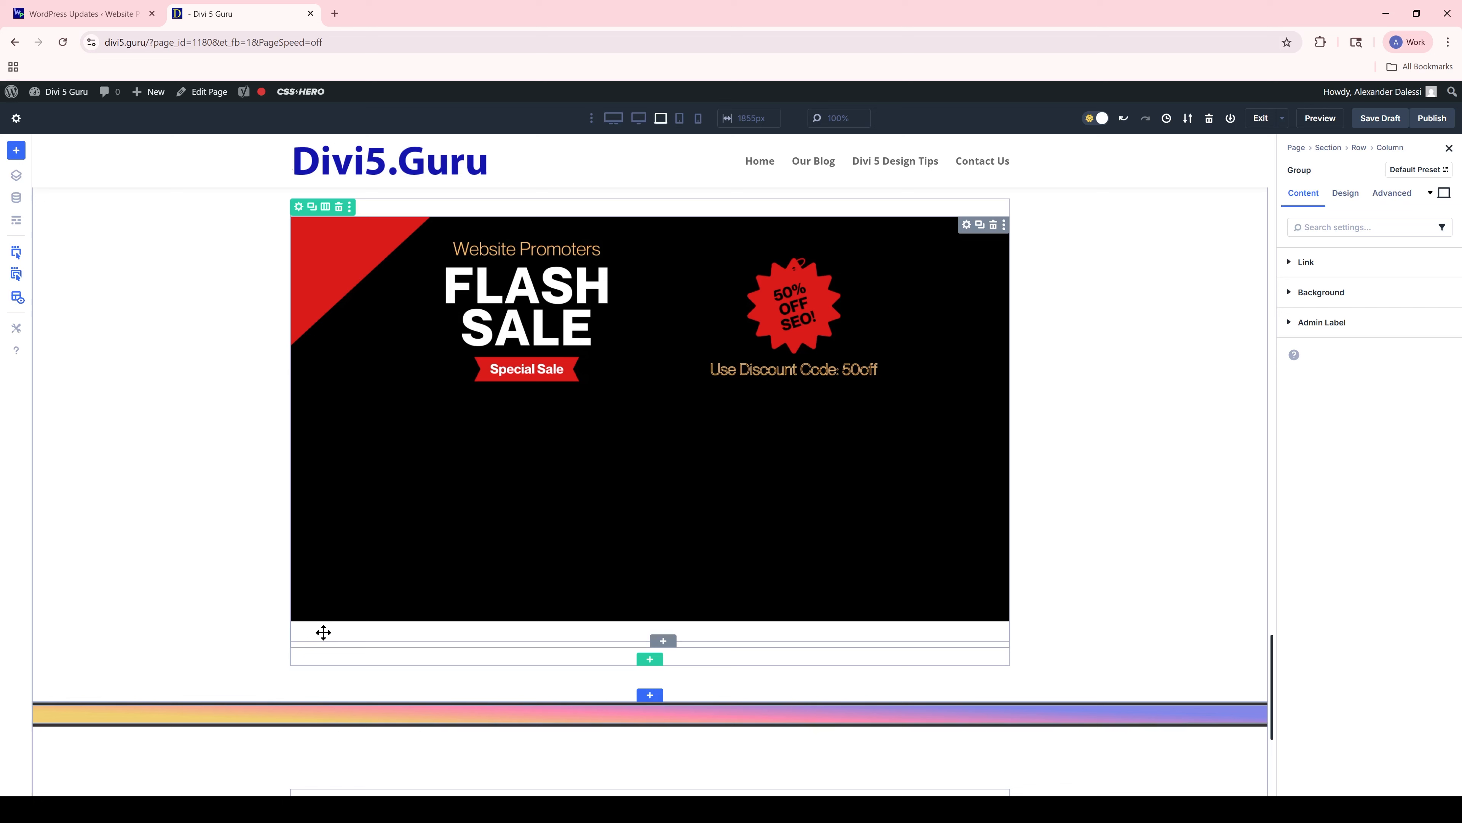
left_click(1356, 191)
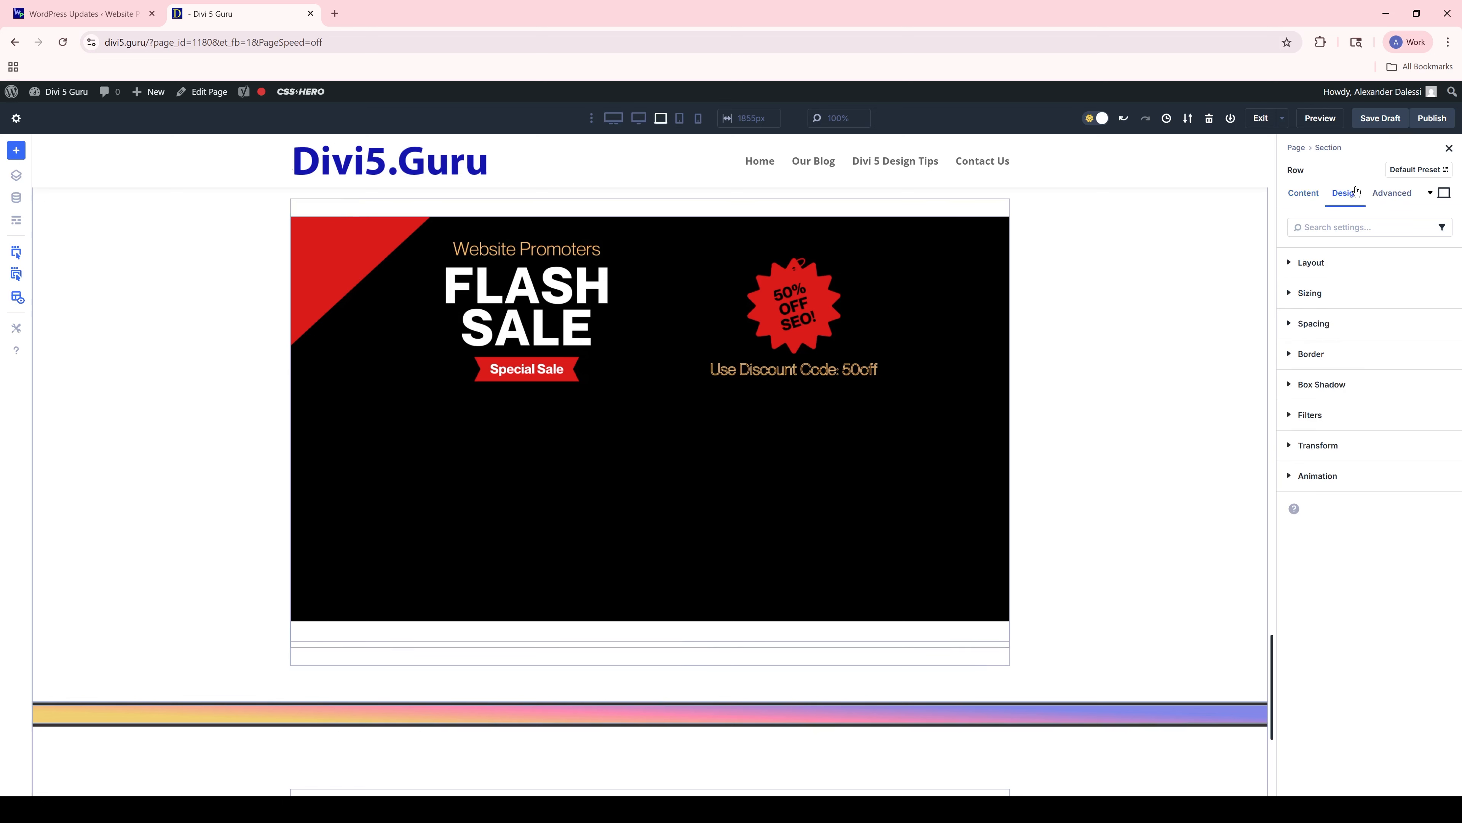
left_click(1324, 326)
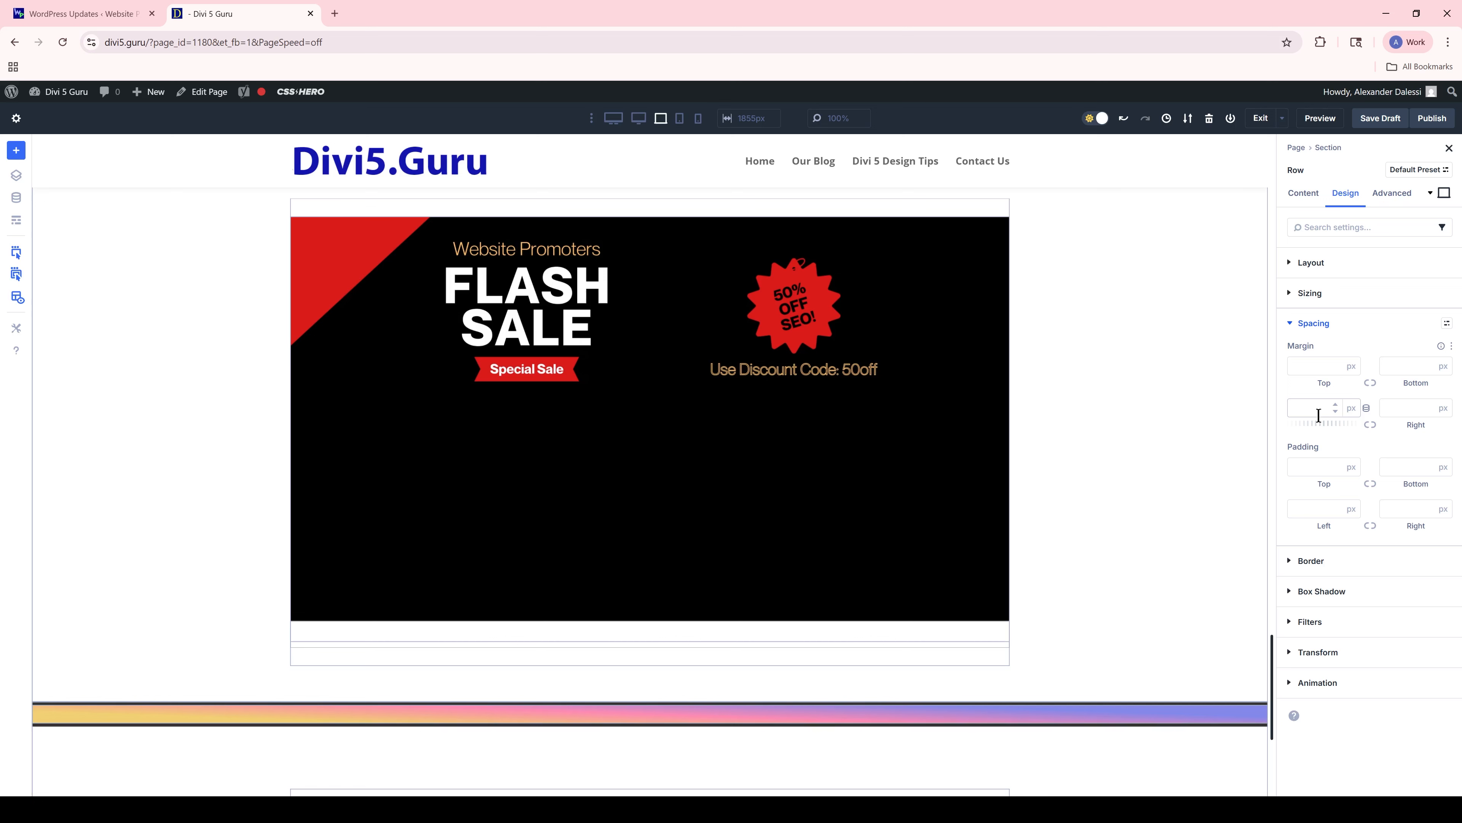
scroll(353, 722, "up", 2)
Set the background color of the group around the Flash Sale image to #000000.
left_click(353, 722)
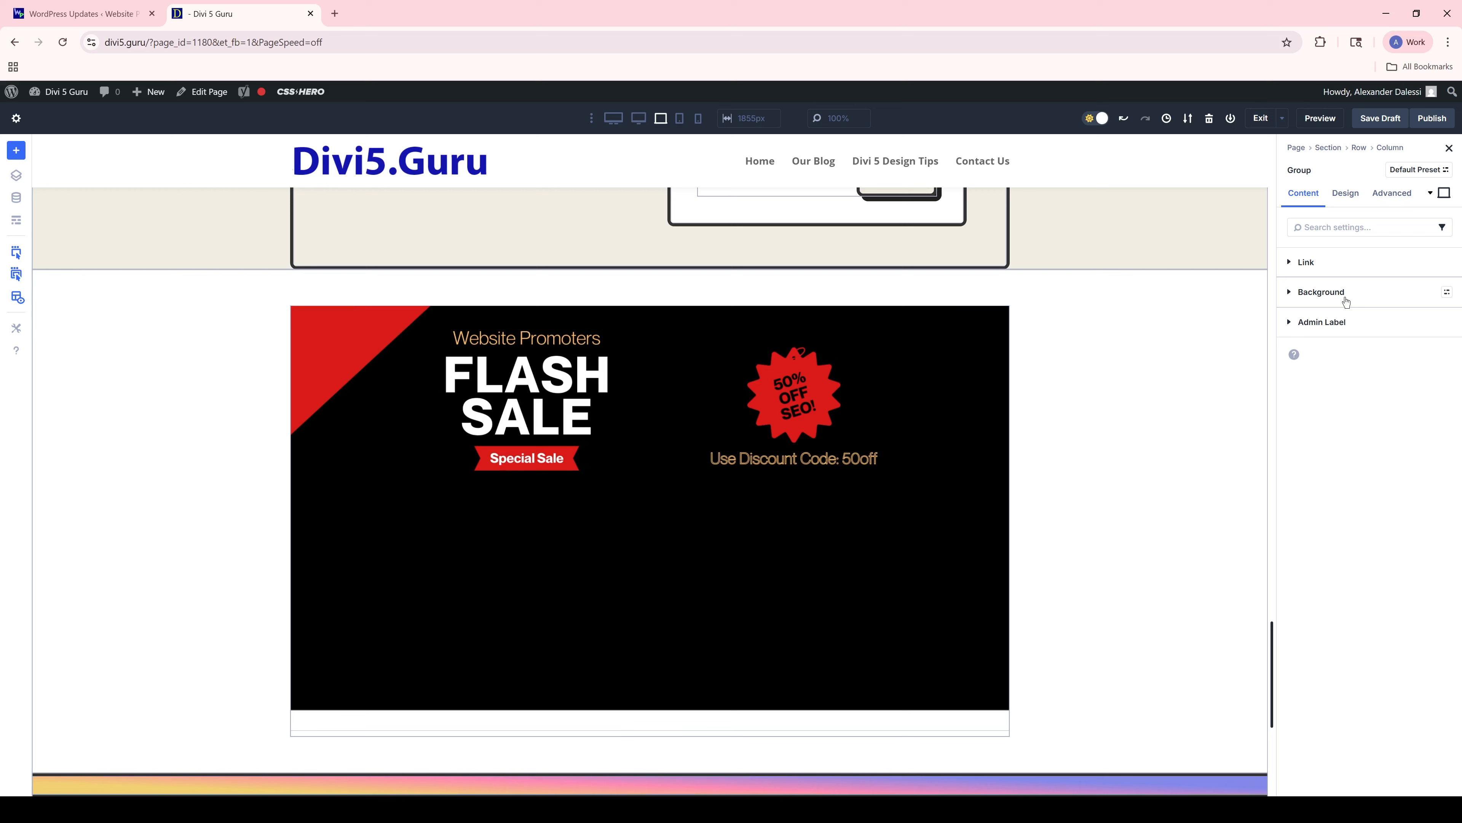
left_click(1321, 292)
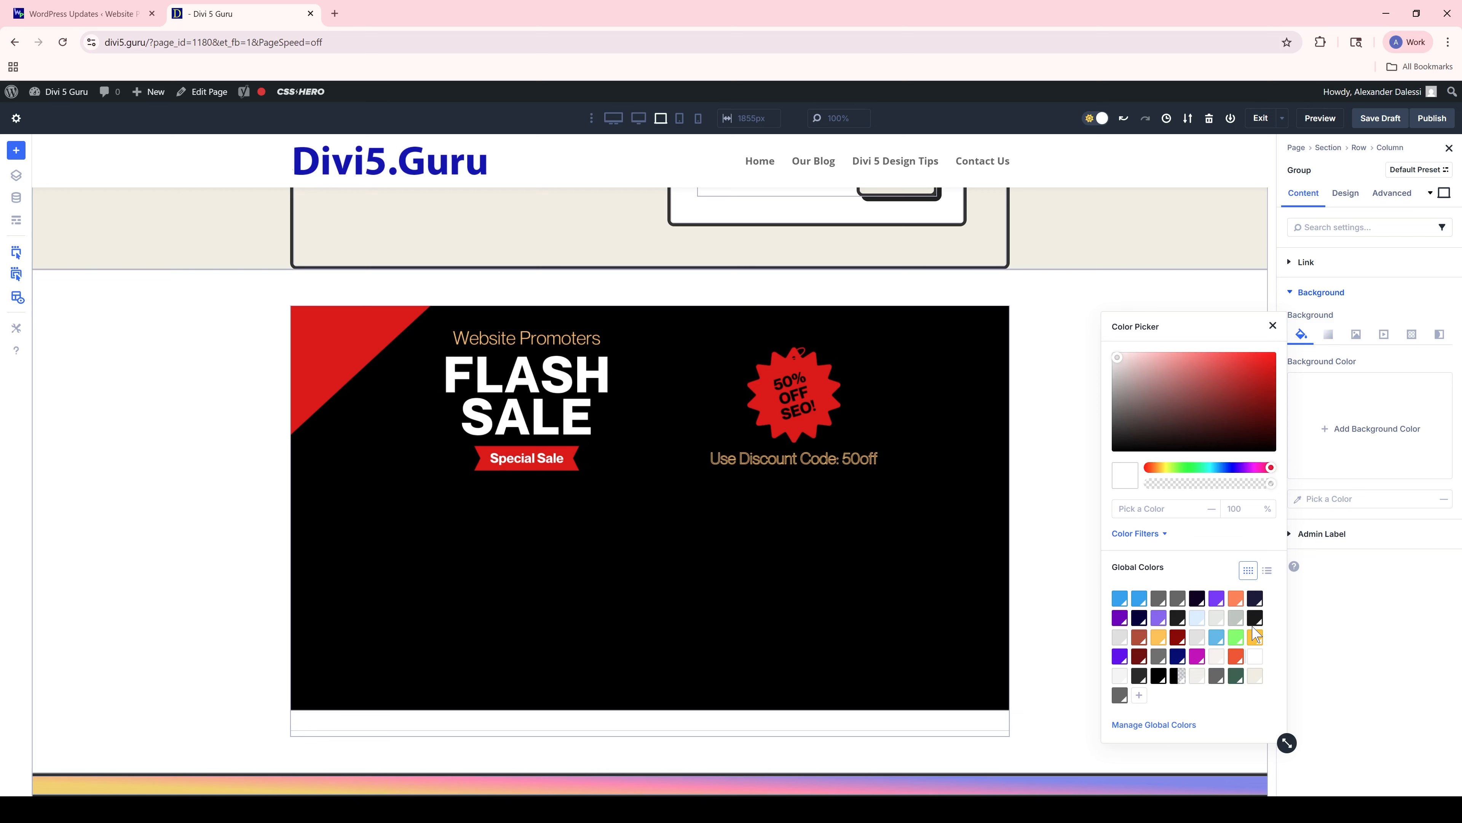
left_click(1255, 621)
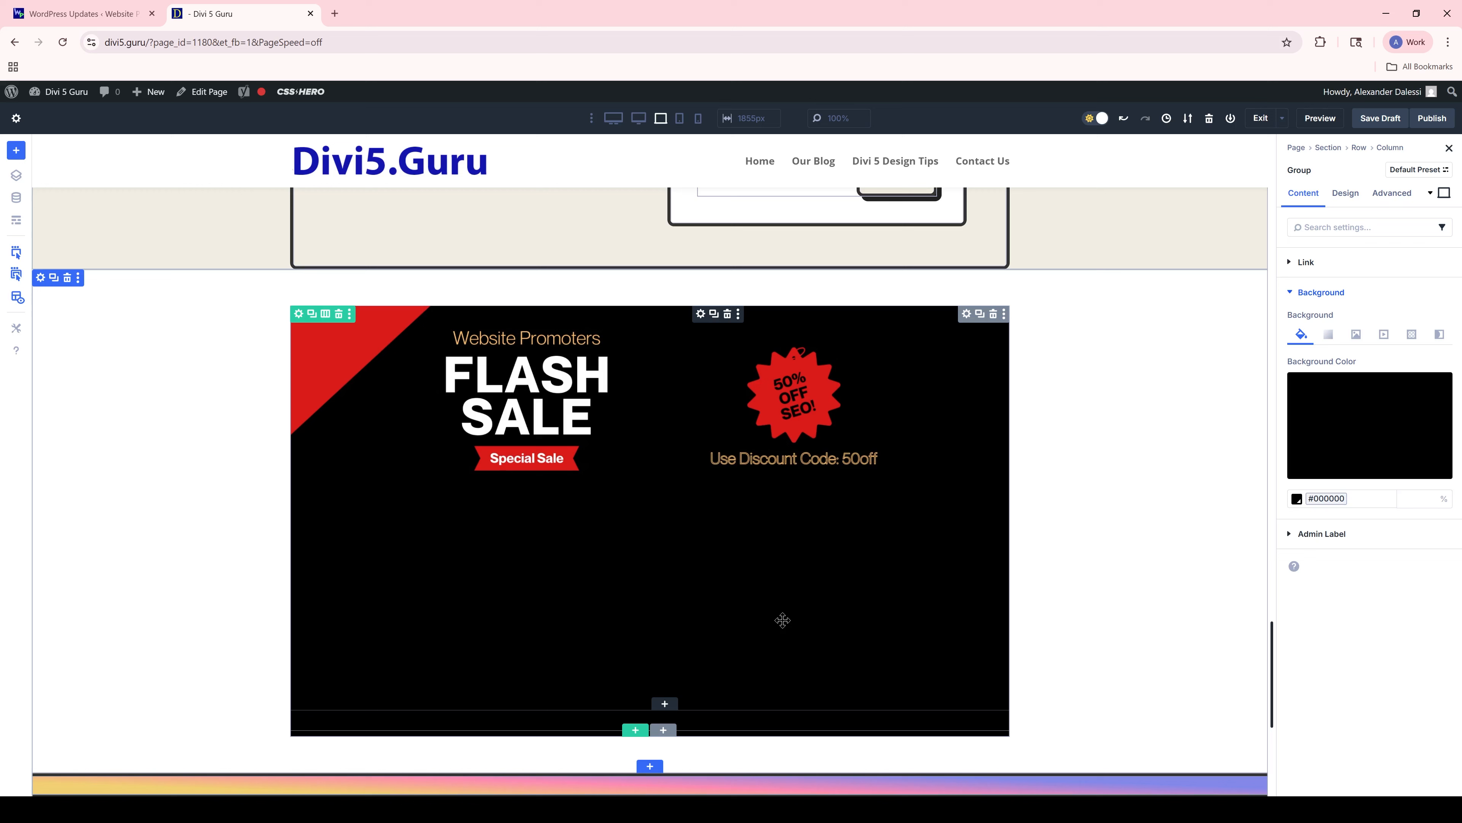
Add a Button module labelled Click Here in the column below the Flash Sale group.
scroll(783, 620, "down", 1)
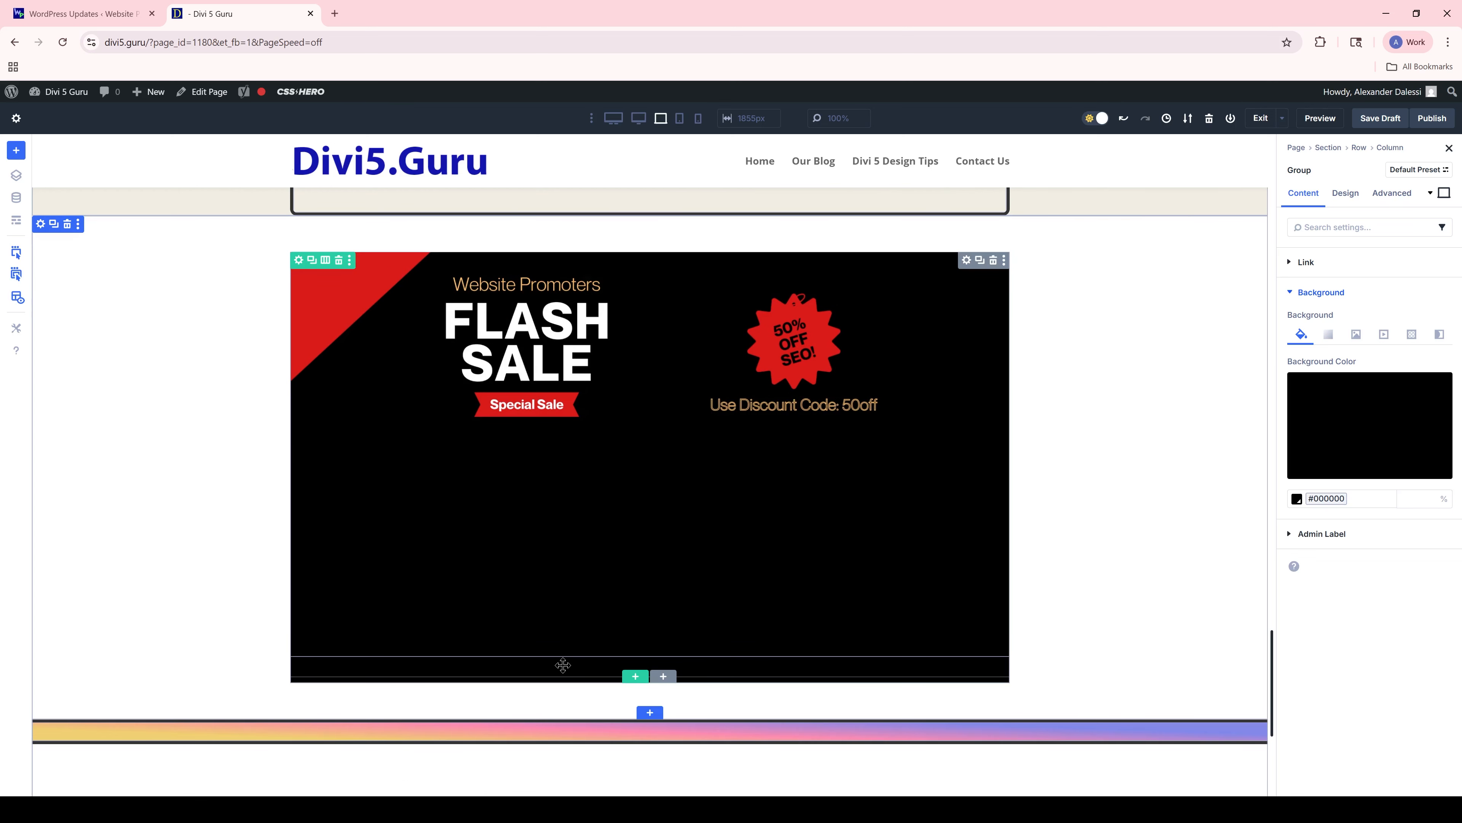
left_click(663, 675)
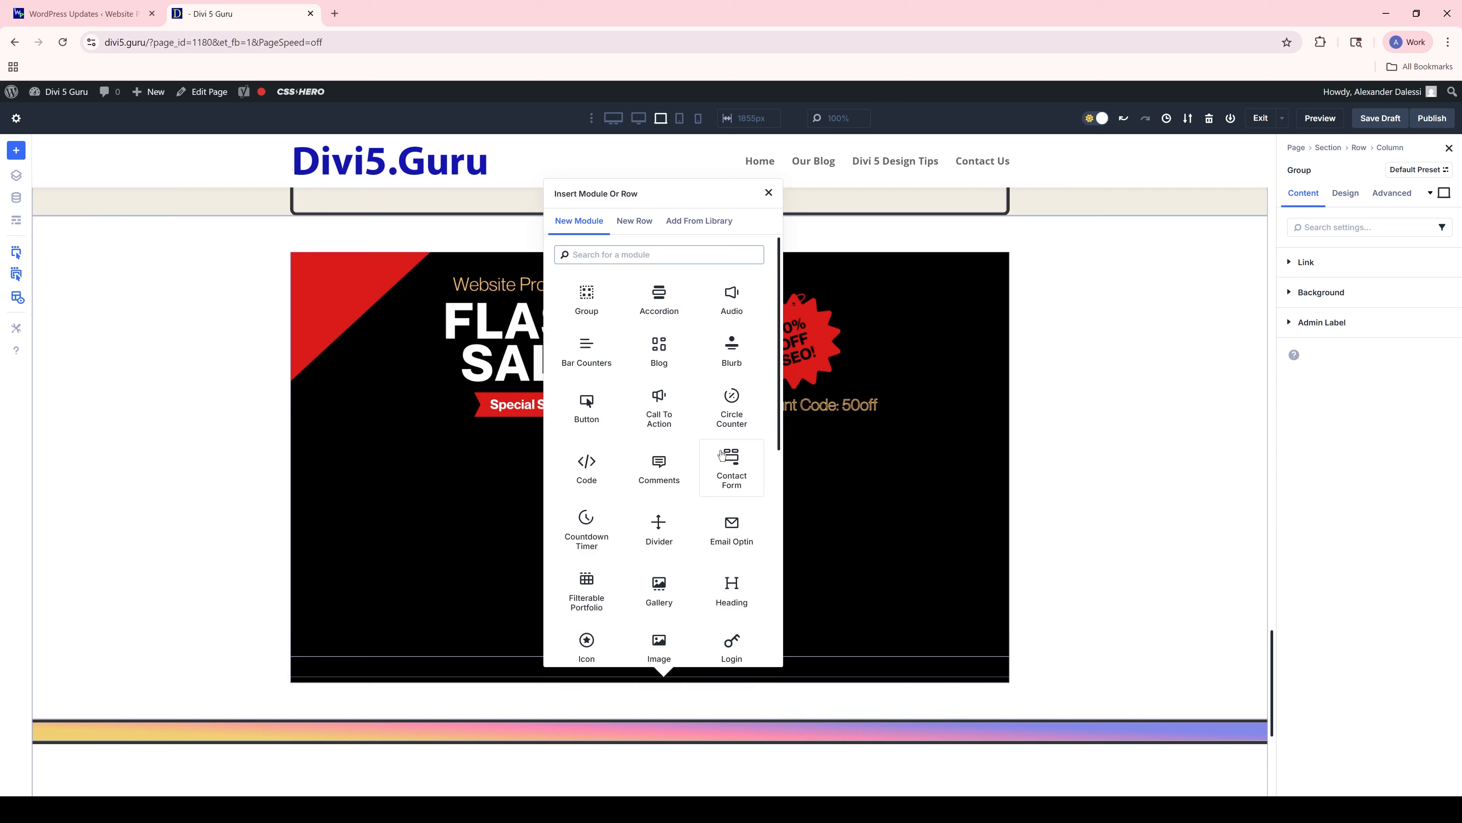
left_click(587, 406)
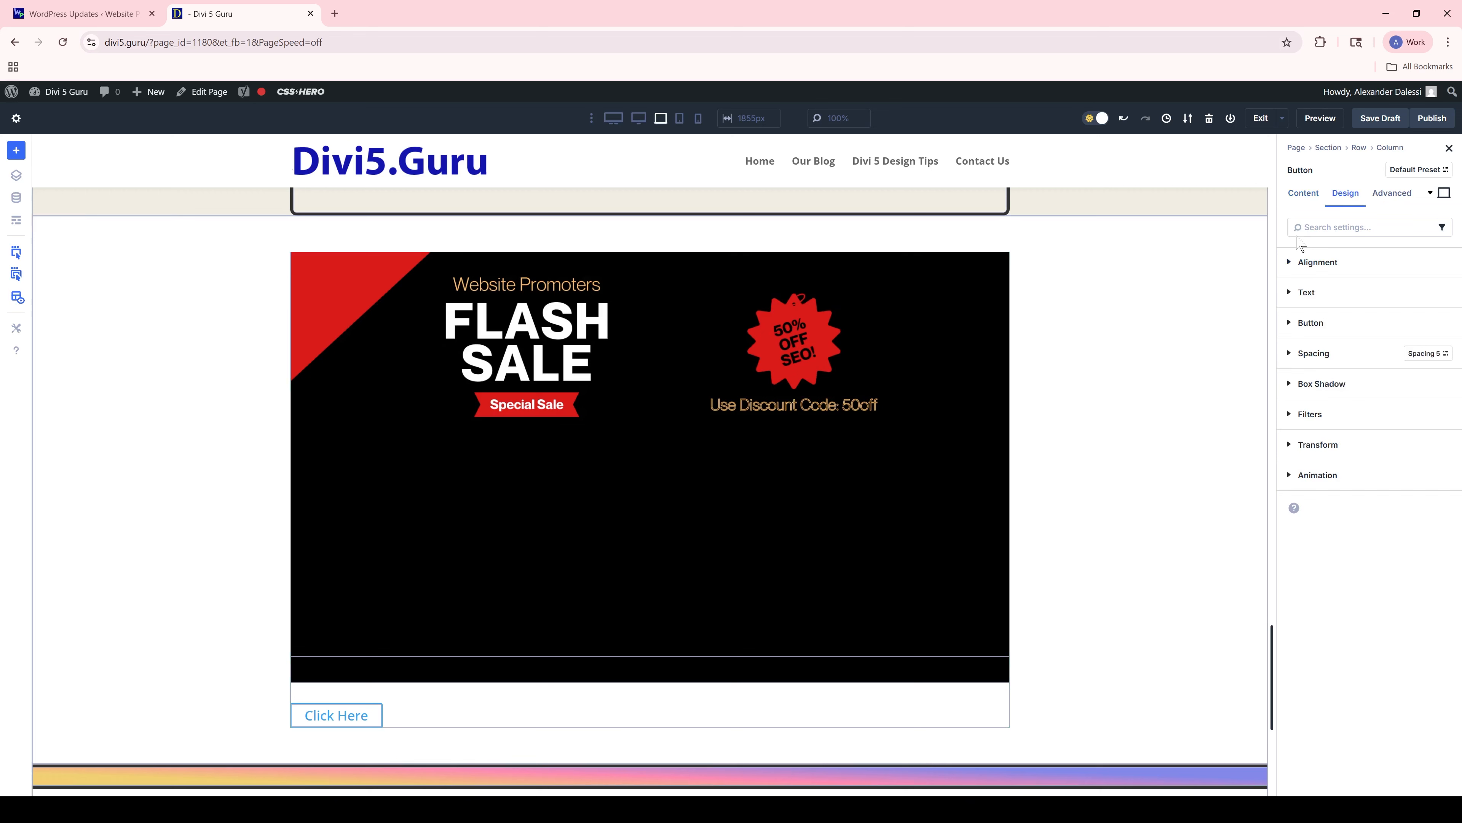
Paste a second Click Here button below the first and give the row a black background.
left_click(414, 698)
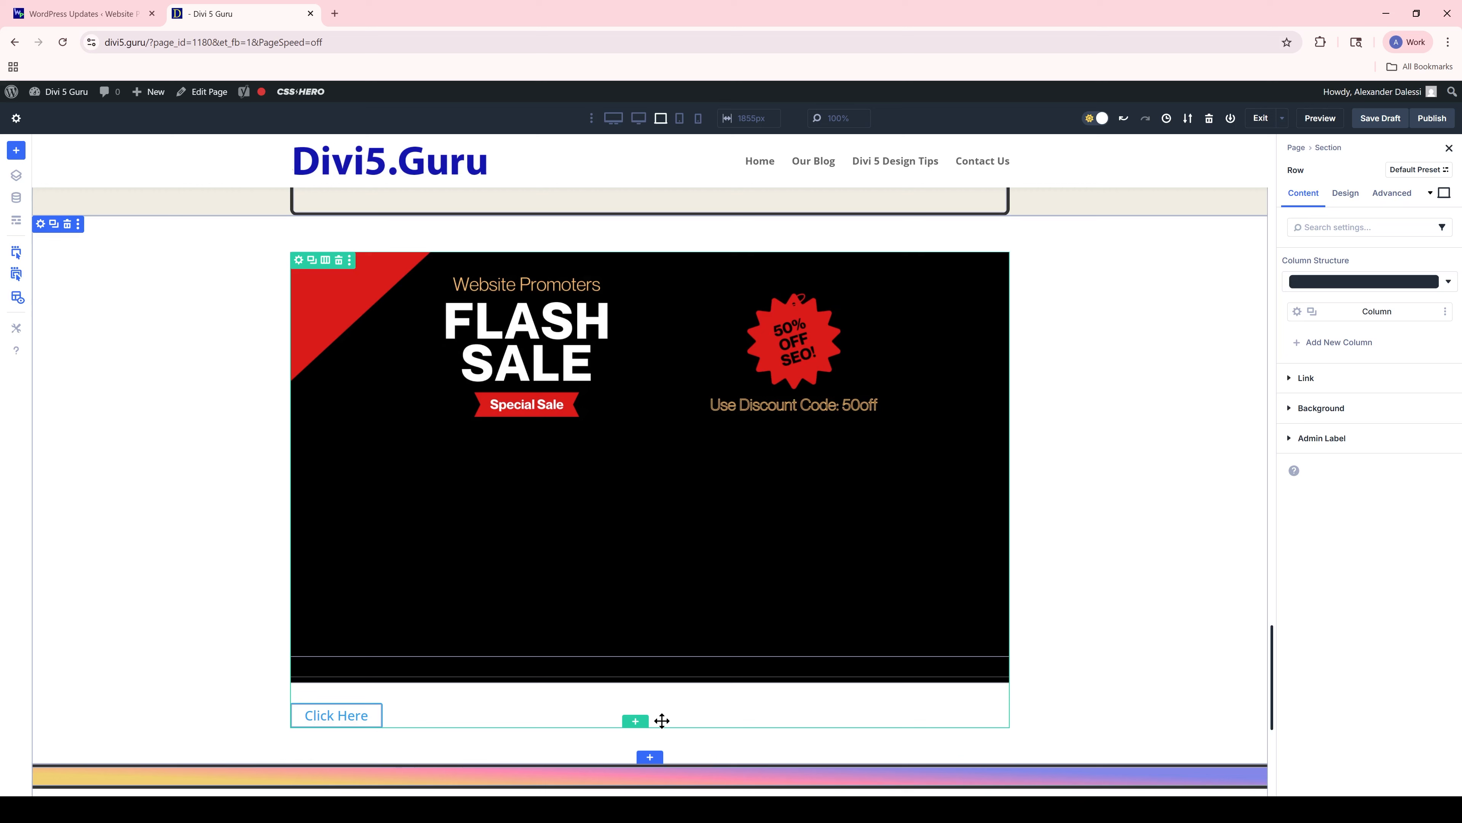
key("ctrl+v")
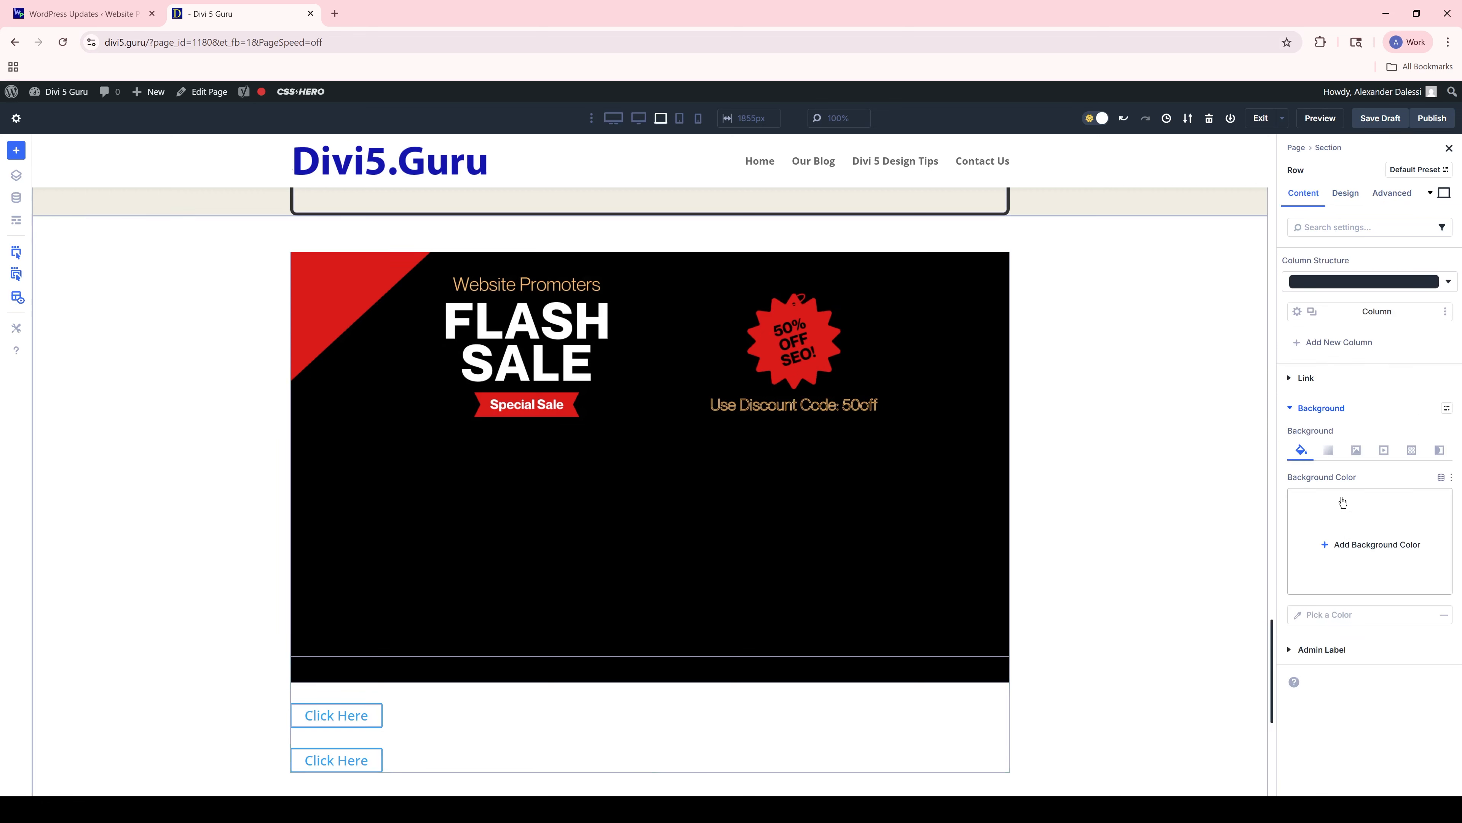
left_click(1343, 503)
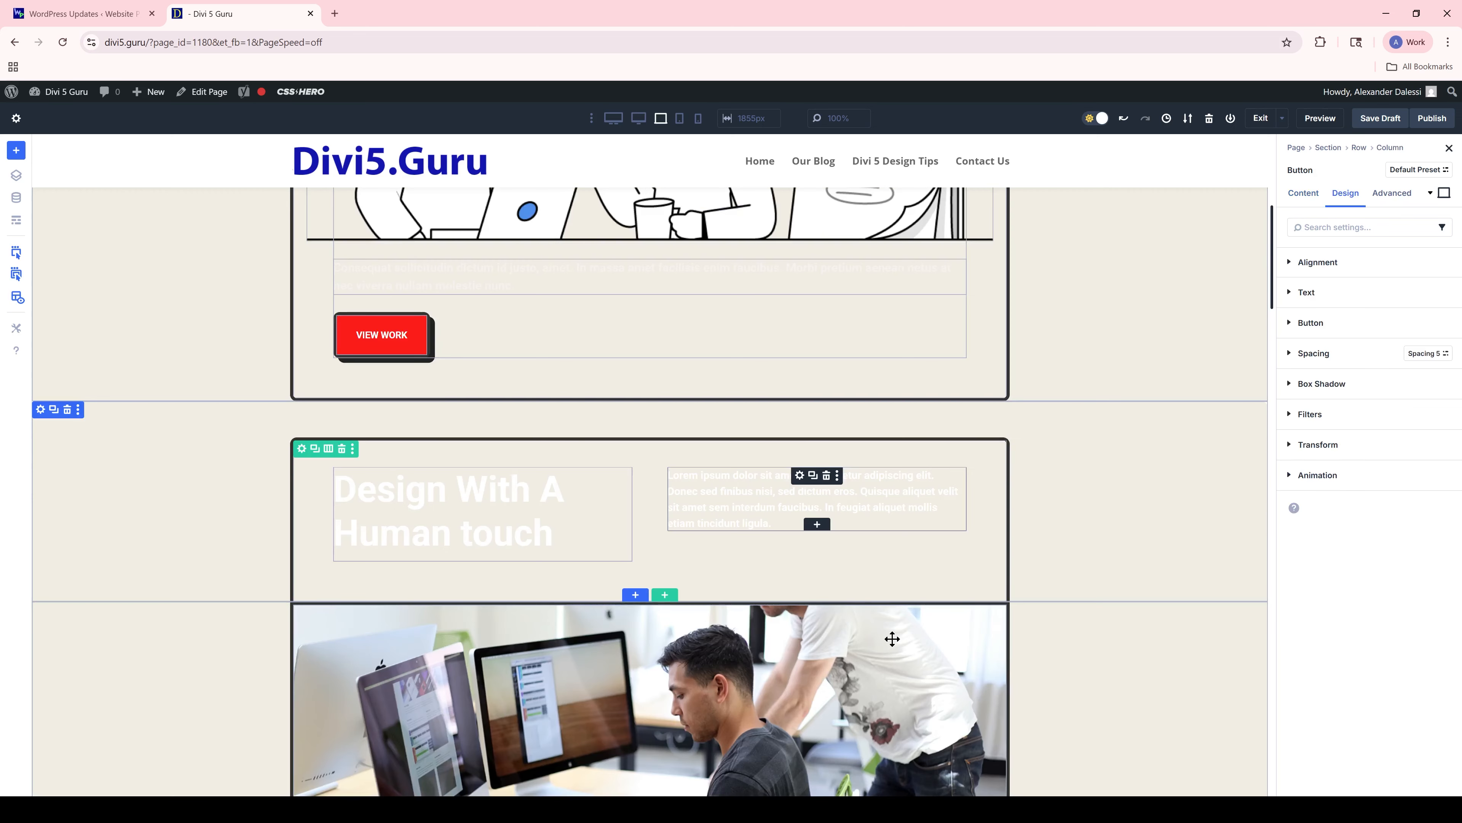
Paste the copied button design attributes onto the upper Click Here button below the Flash Sale image.
scroll(892, 638, "down", 10)
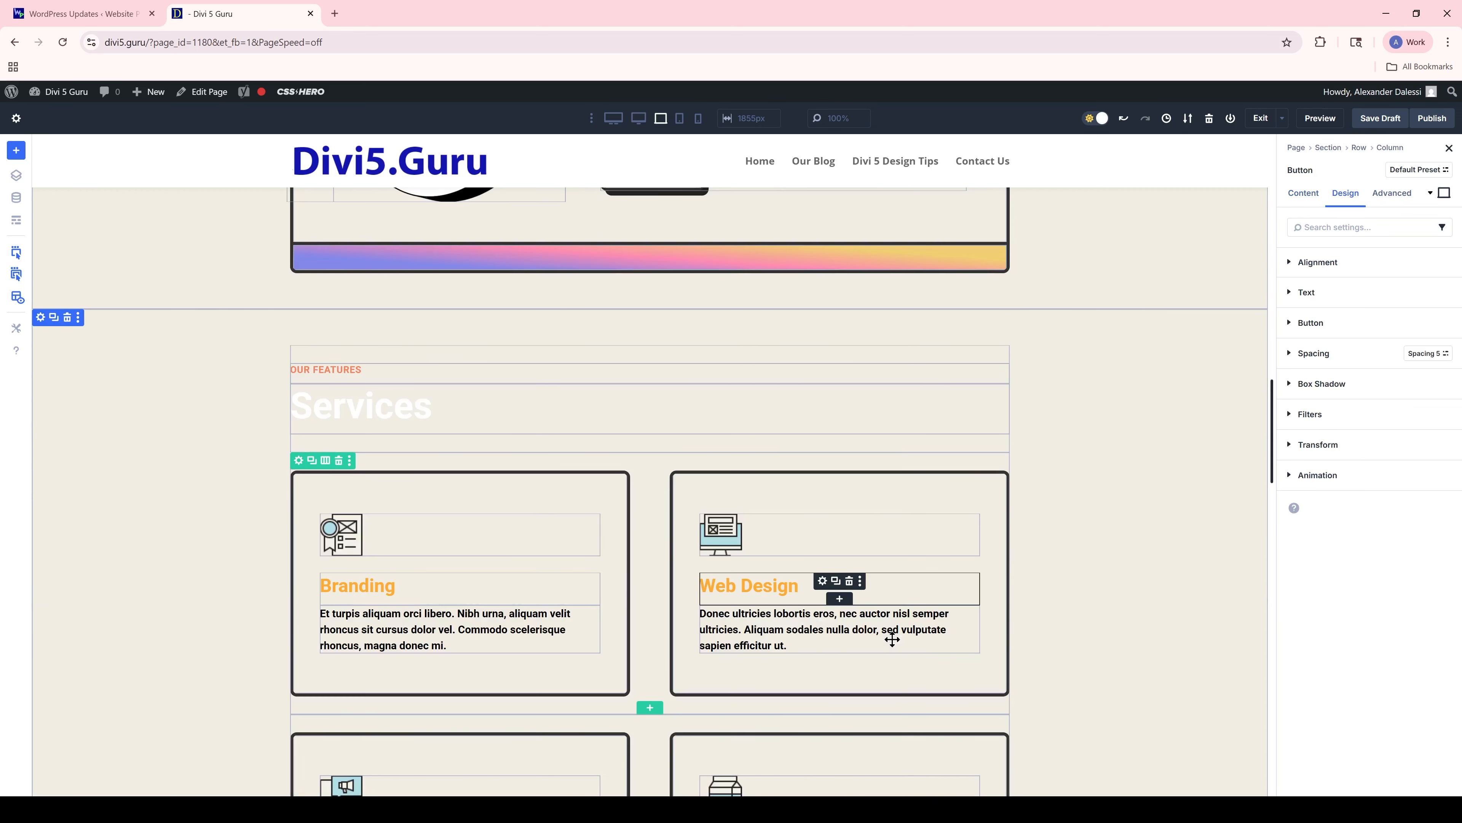
scroll(892, 638, "down", 10)
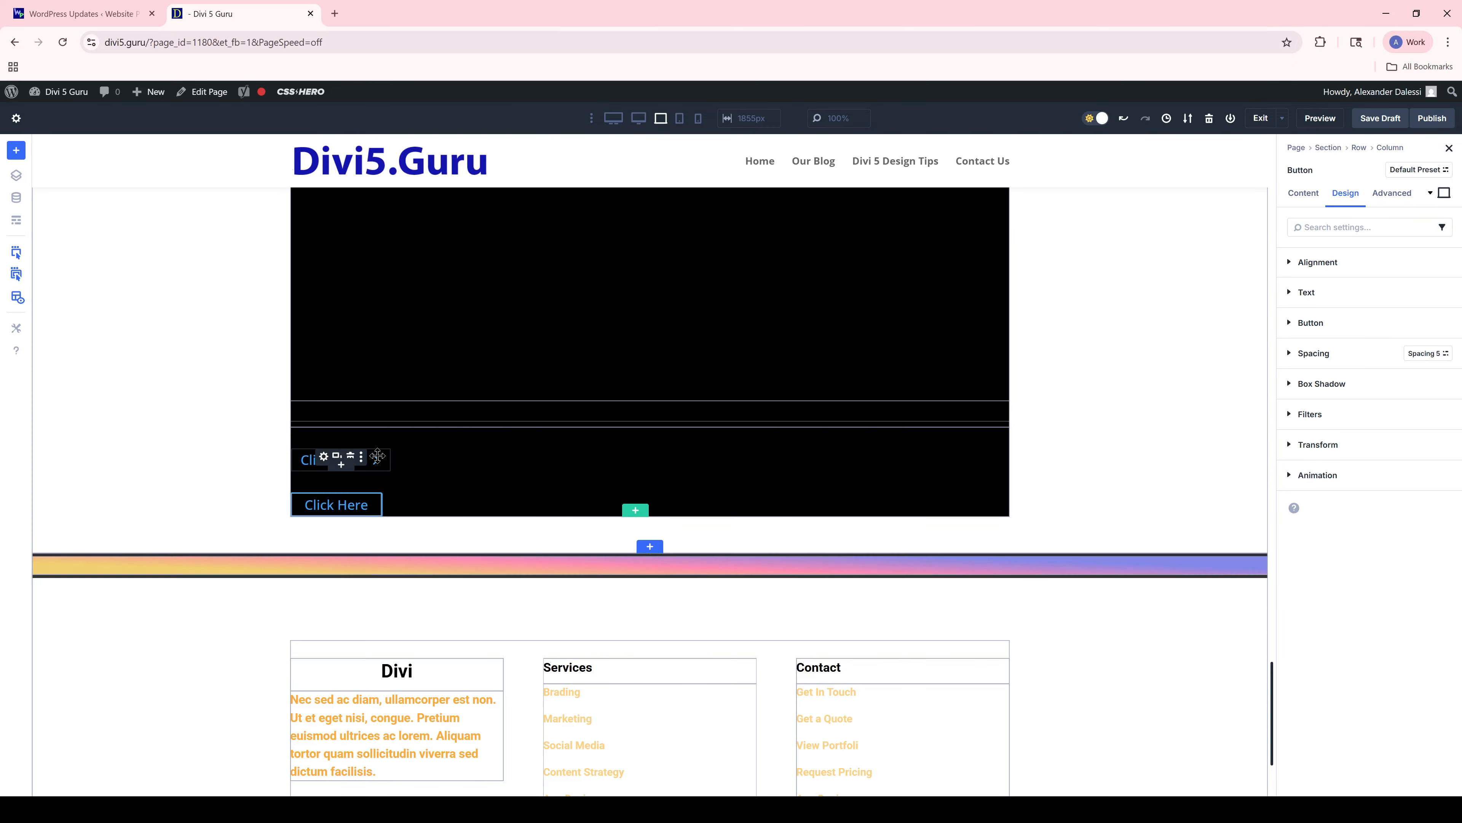
left_click(361, 456)
mouse_move(402, 651)
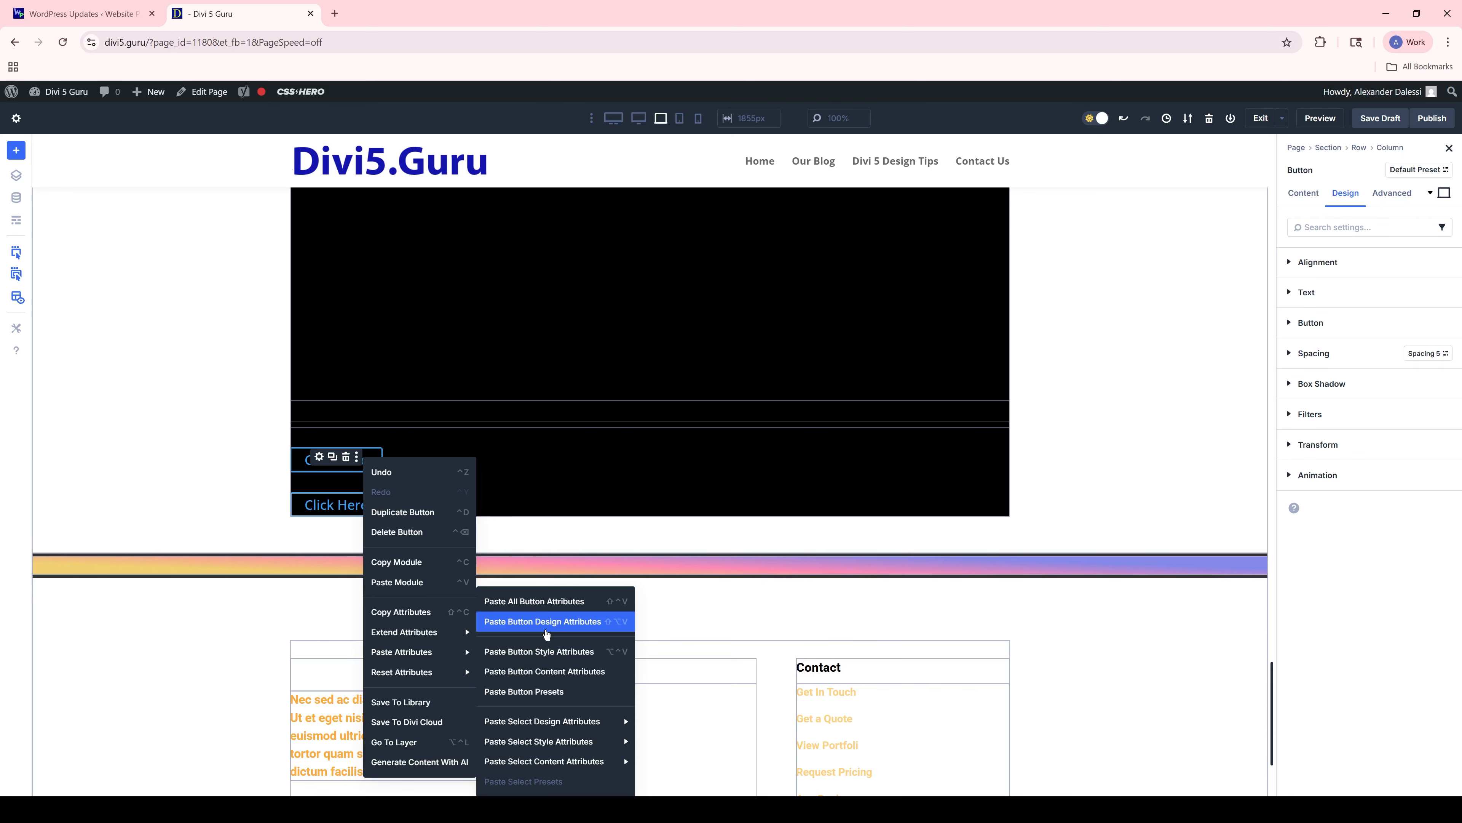
left_click(546, 622)
Set the border width of both buttons to 0 px and apply box shadow Preset 2 to the GET MORE CUSTOMERS button.
type("0")
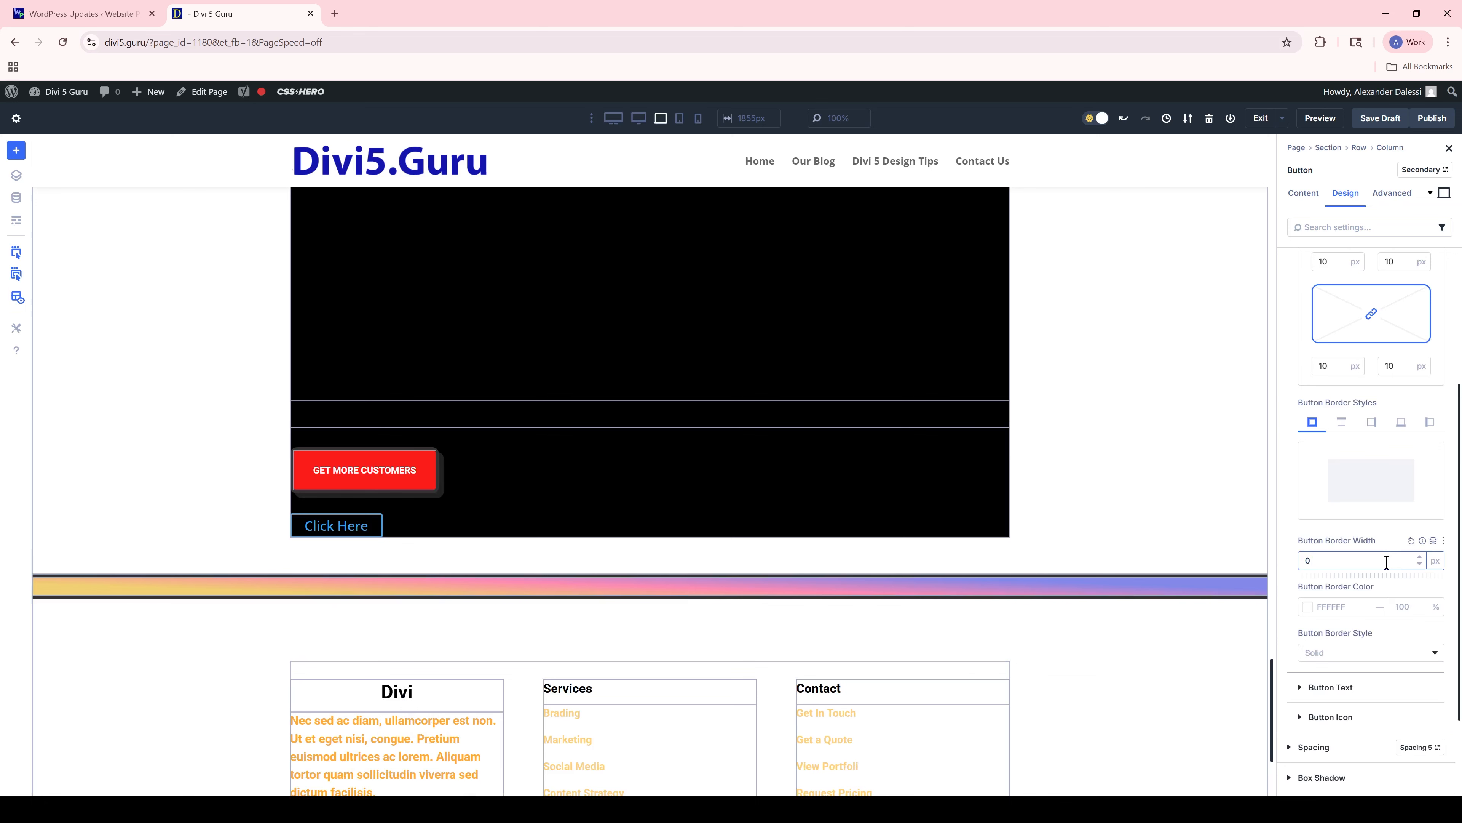
scroll(1387, 561, "down", 1)
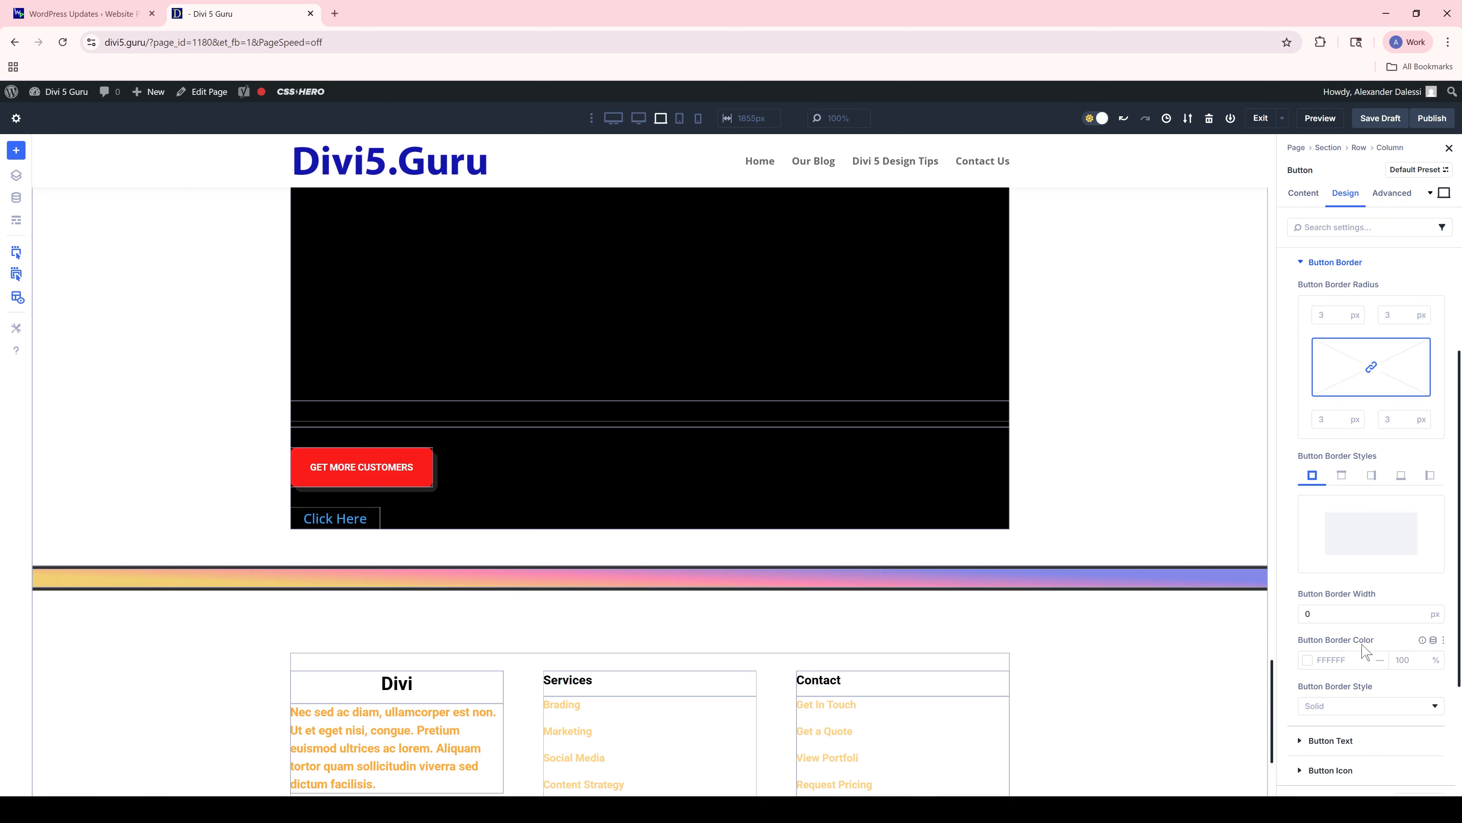
scroll(343, 563, "up", 2)
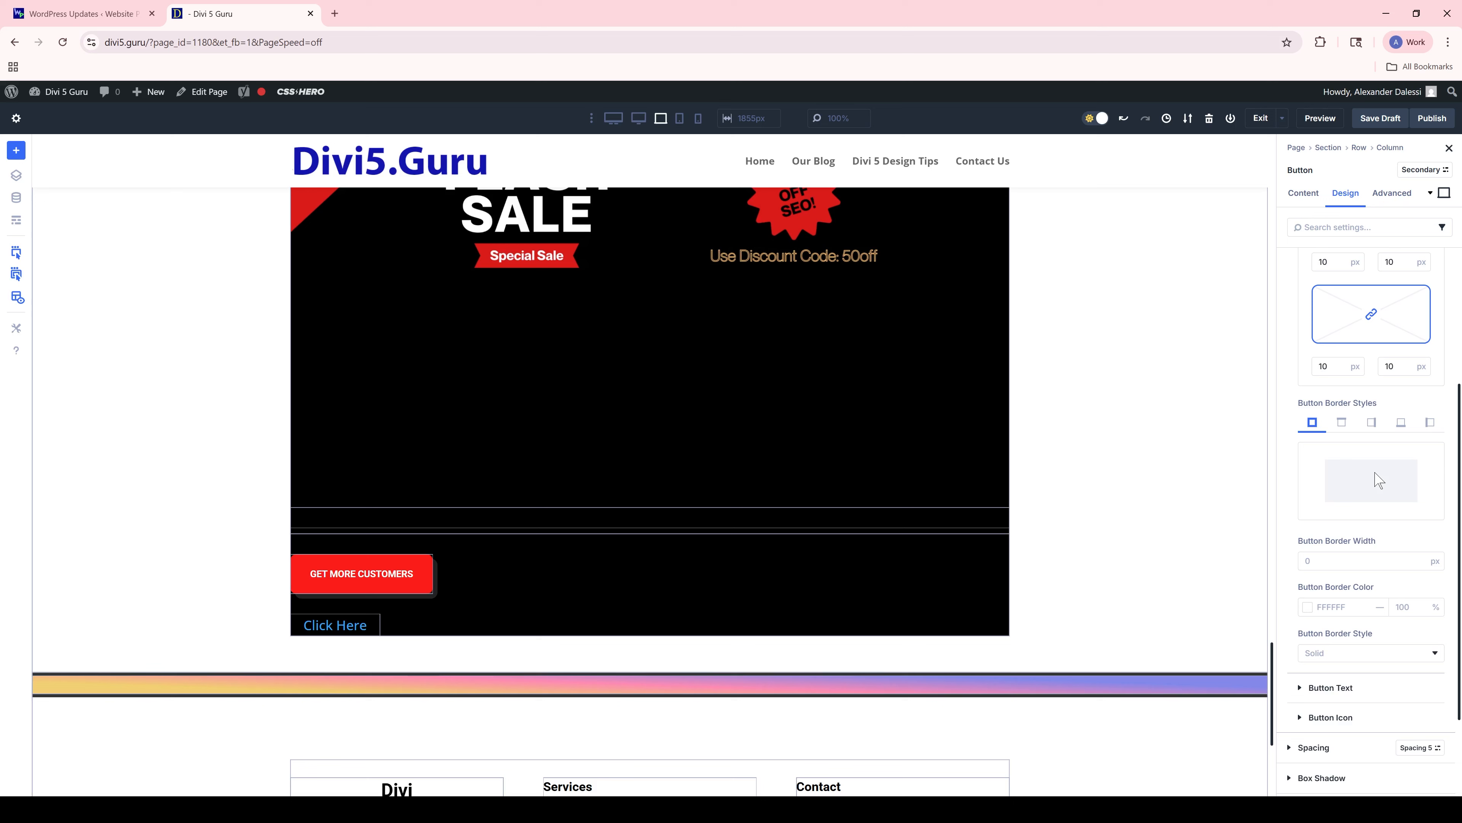
left_click(1385, 433)
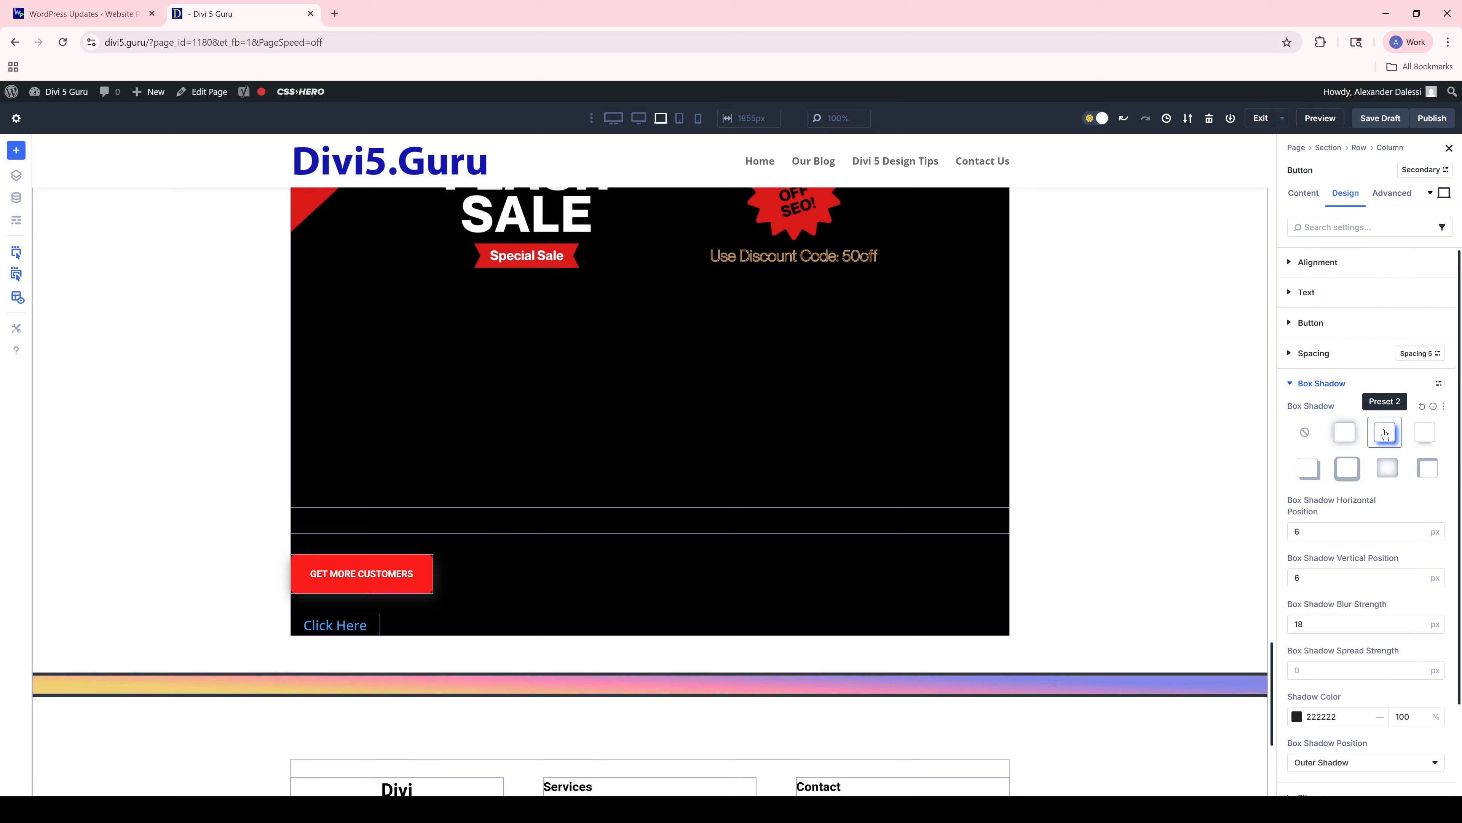
Remove the Flash Sale section's top and bottom padding and delete the empty Text module from the group.
scroll(1122, 431, "up", 4)
left_click(1123, 431)
left_click(1346, 193)
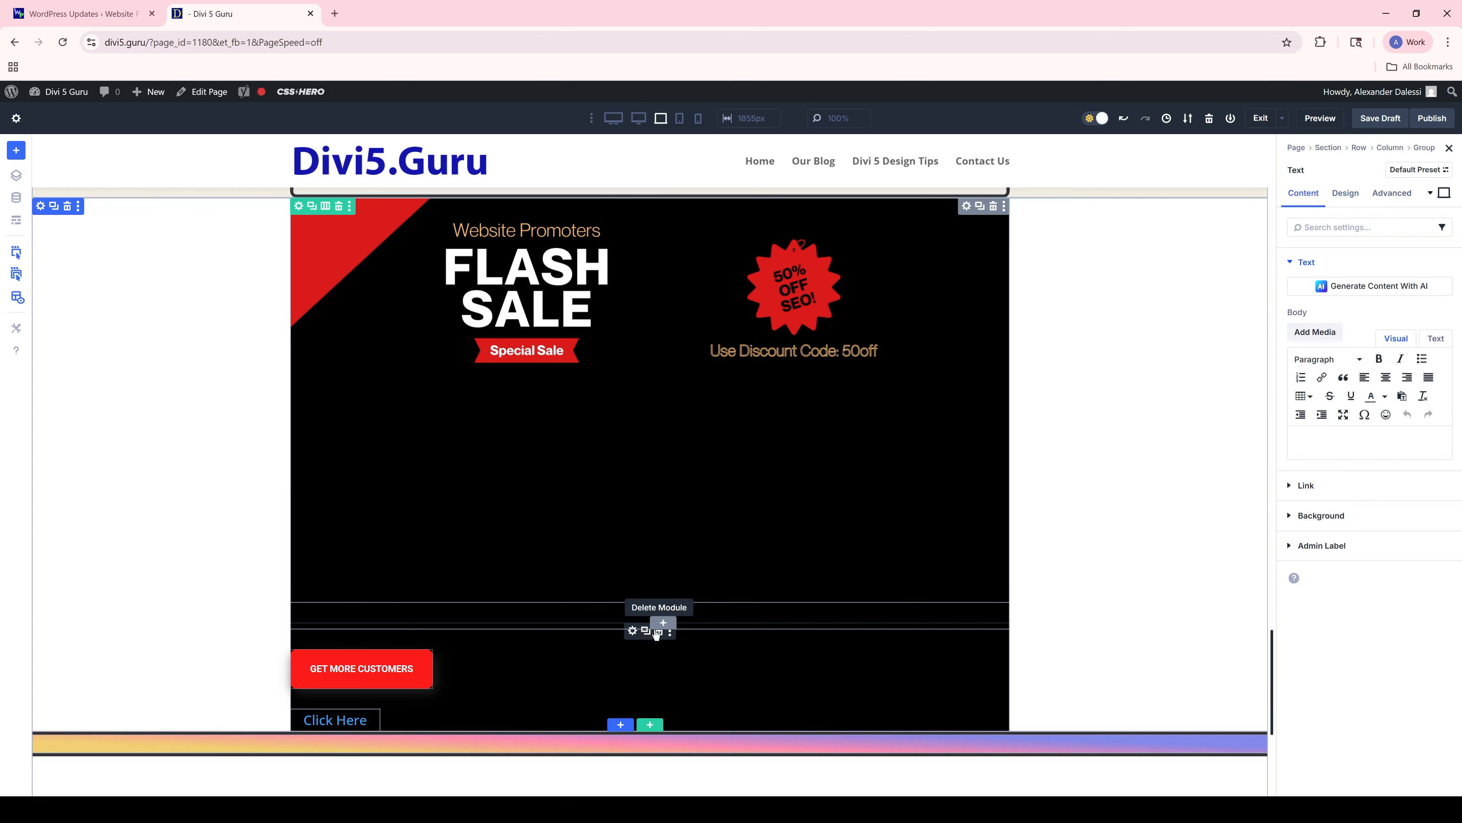
left_click(657, 633)
Position the Flash Sale section as Fixed with a vertical offset of 300 px and a Z index of 99.
left_click(1385, 196)
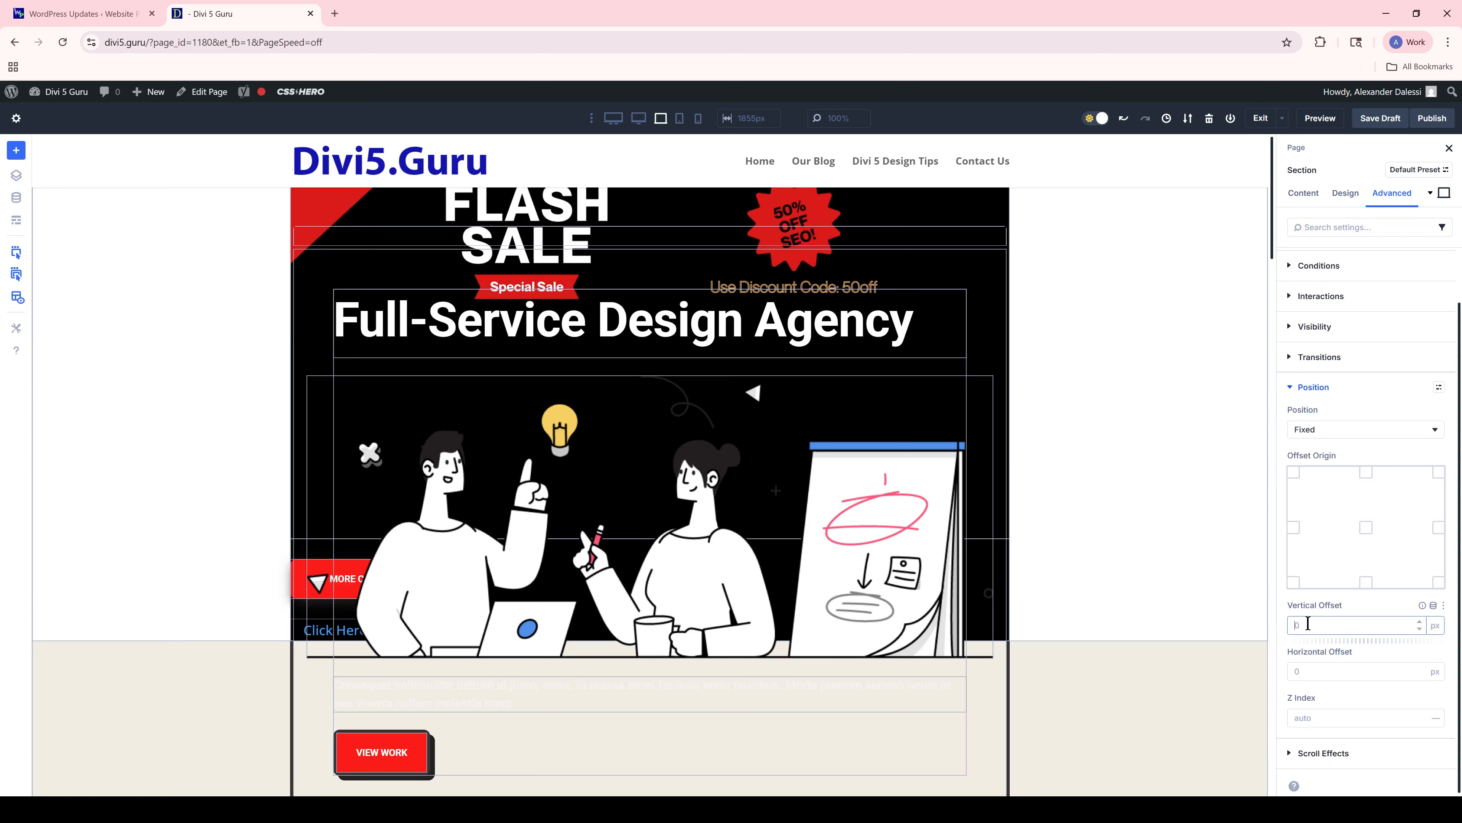
type("300")
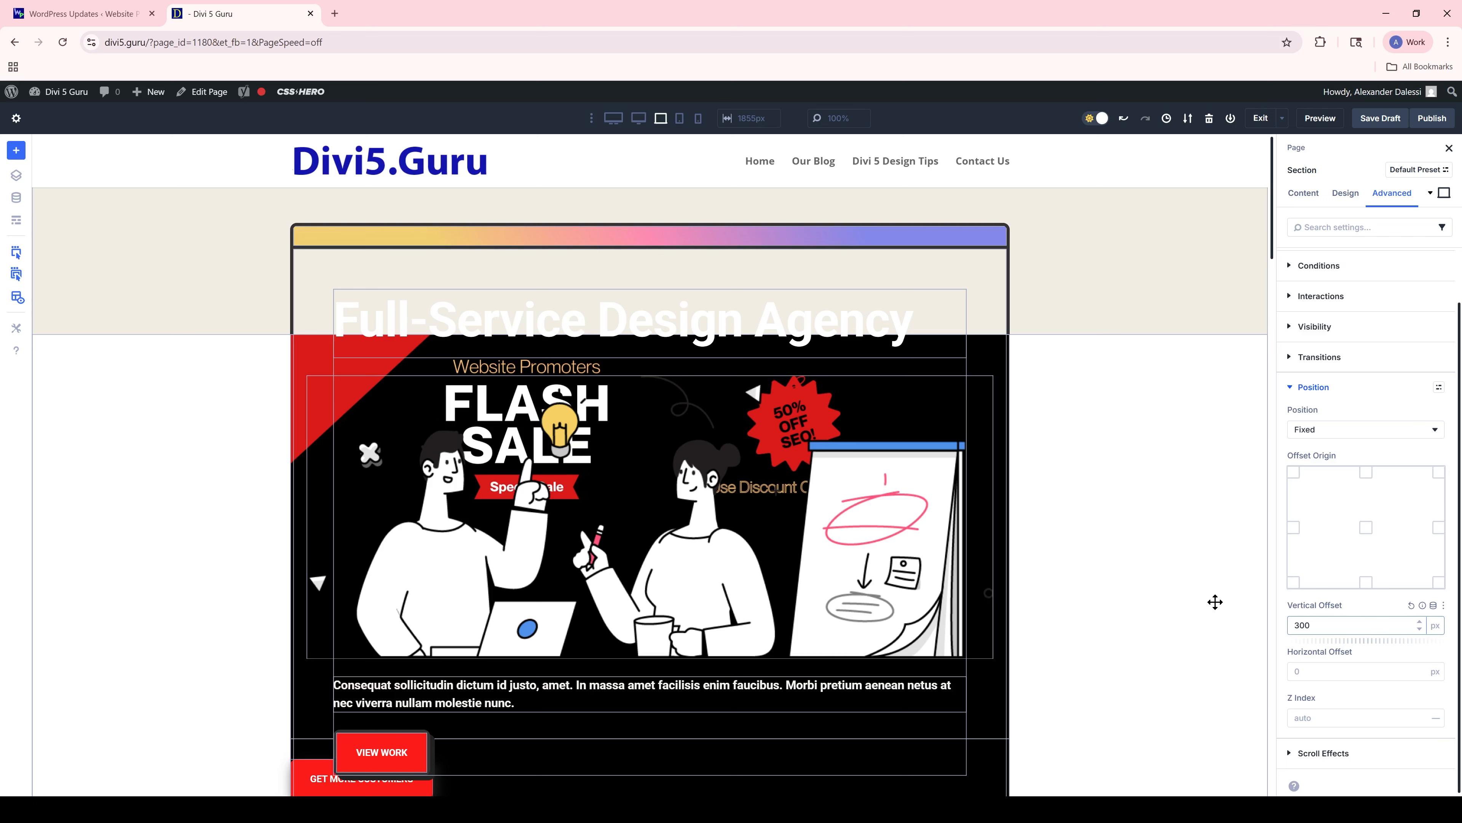
left_click(1336, 718)
type("99")
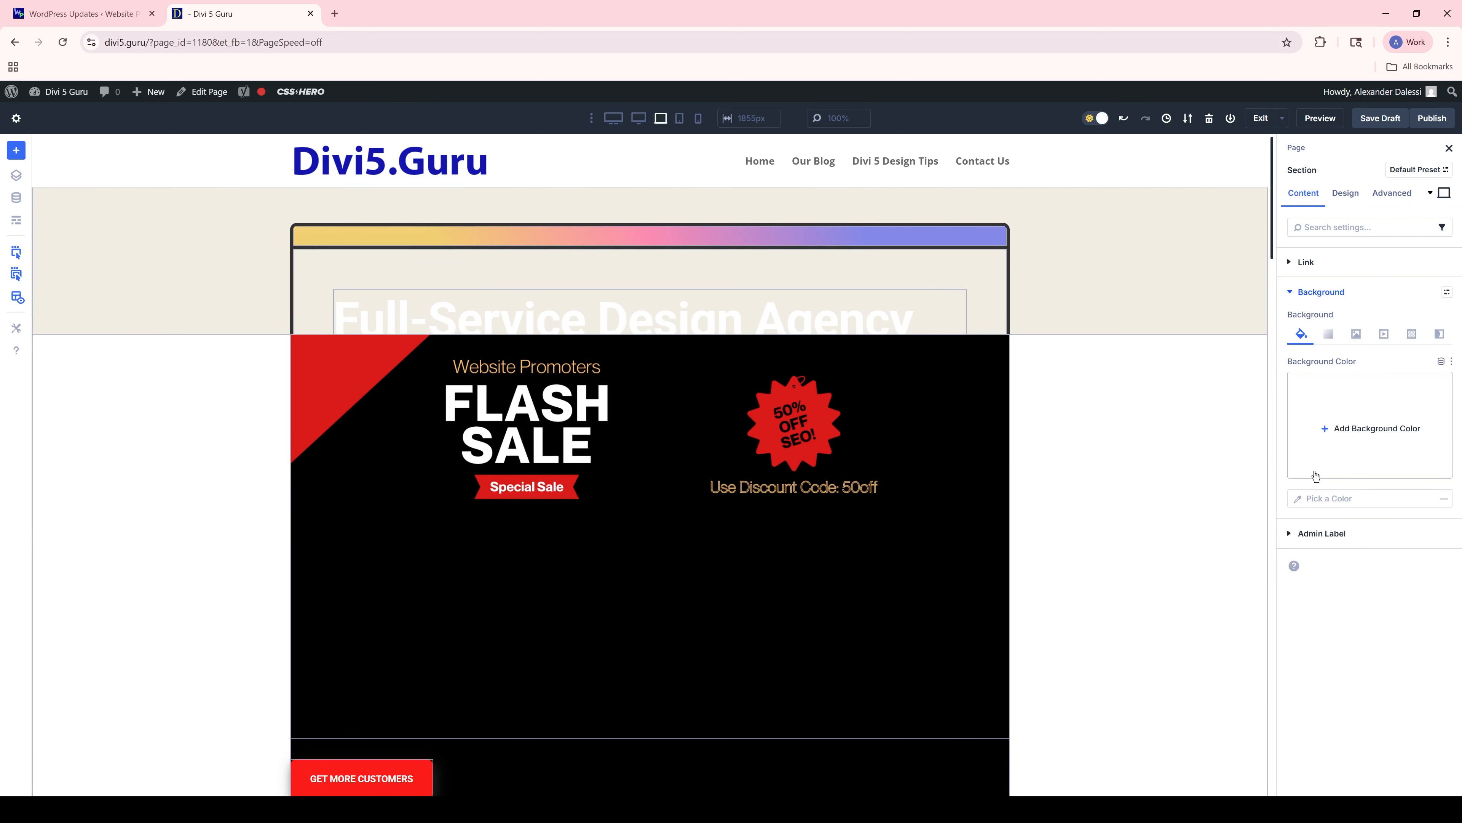
Set the Flash Sale section's background color to rgb(0,0,0,0).
left_click(1311, 501)
type("rgb(0,0,0,0)")
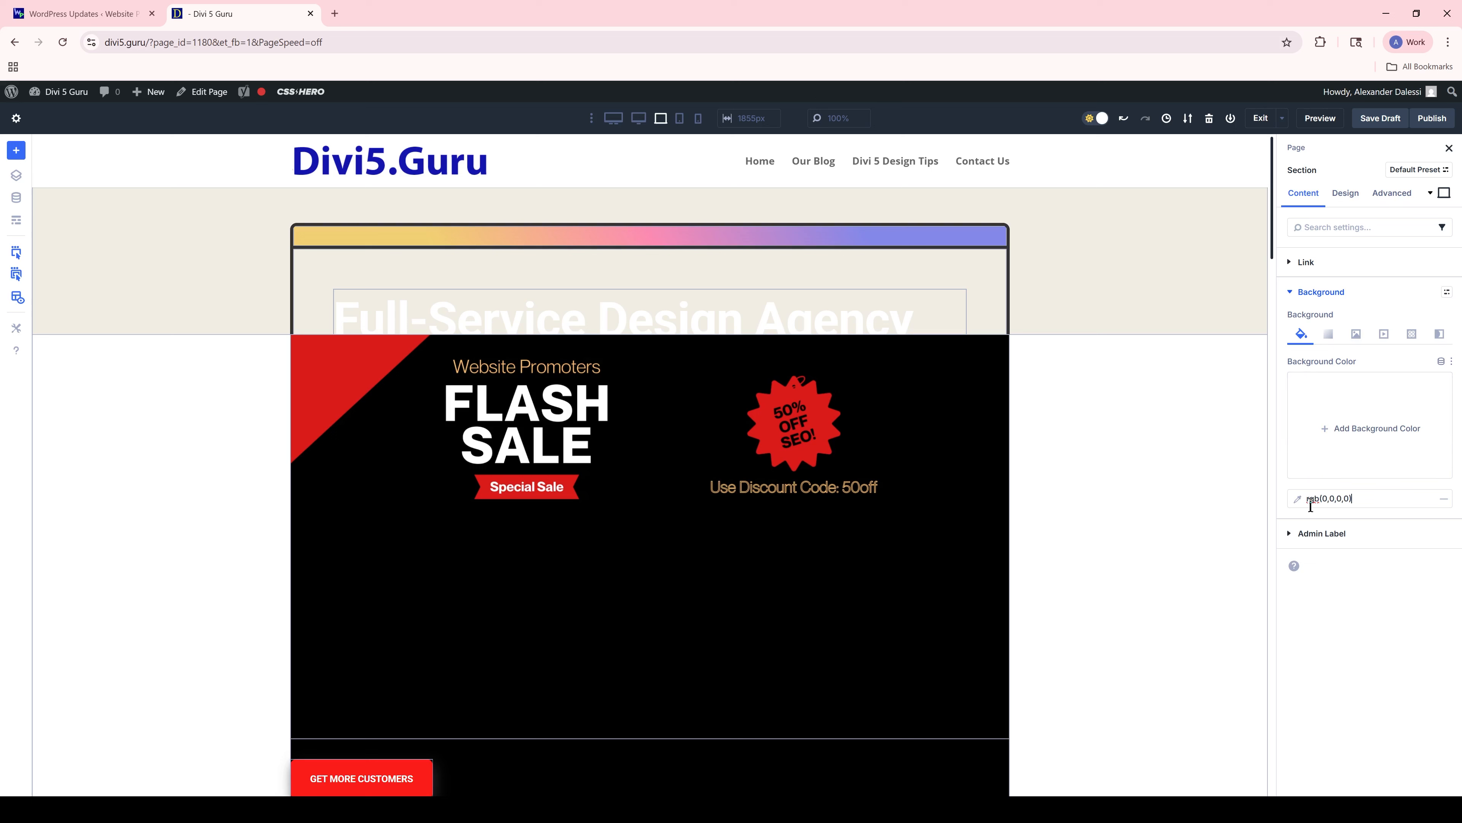